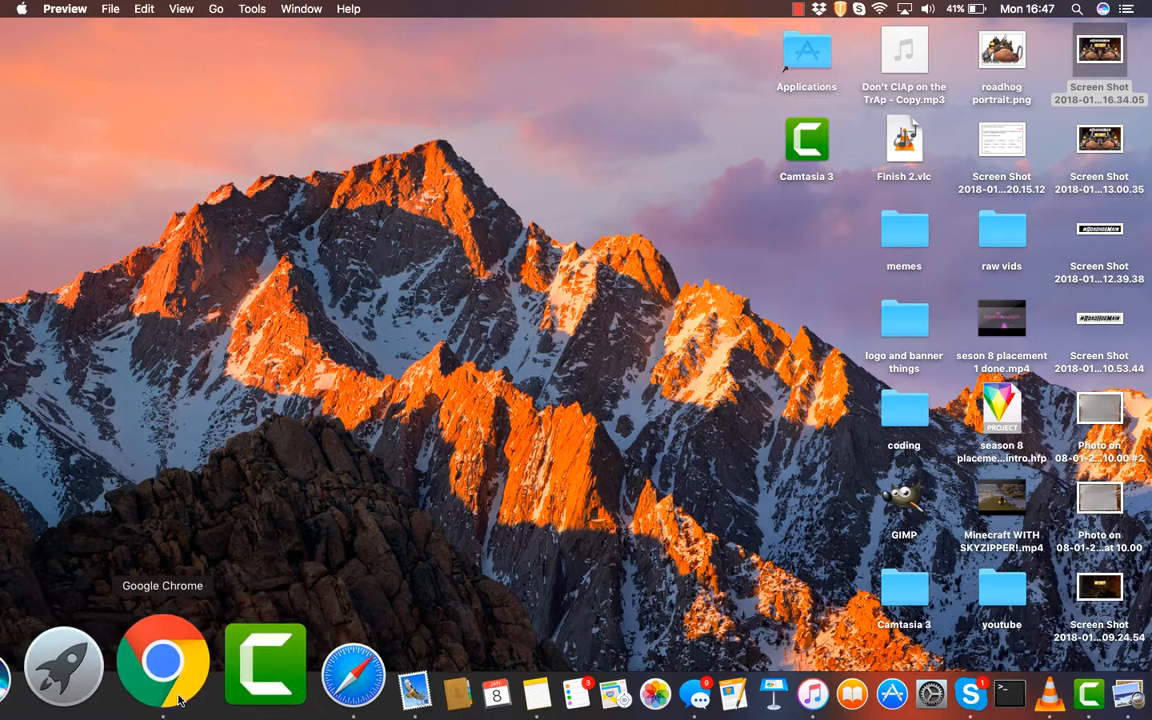
# View the GIMP downloads page in Chrome and launch the installed GIMP from the desktop.
pyautogui.click(123, 662)
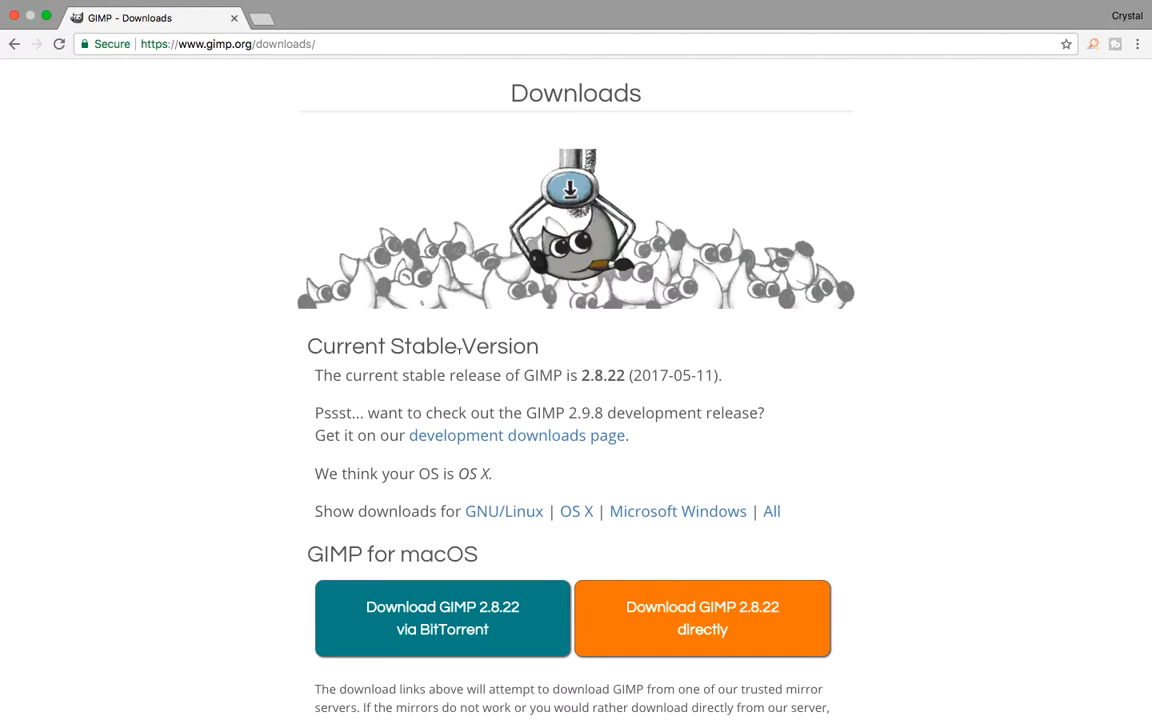
pyautogui.scroll(-3, 638, 533)
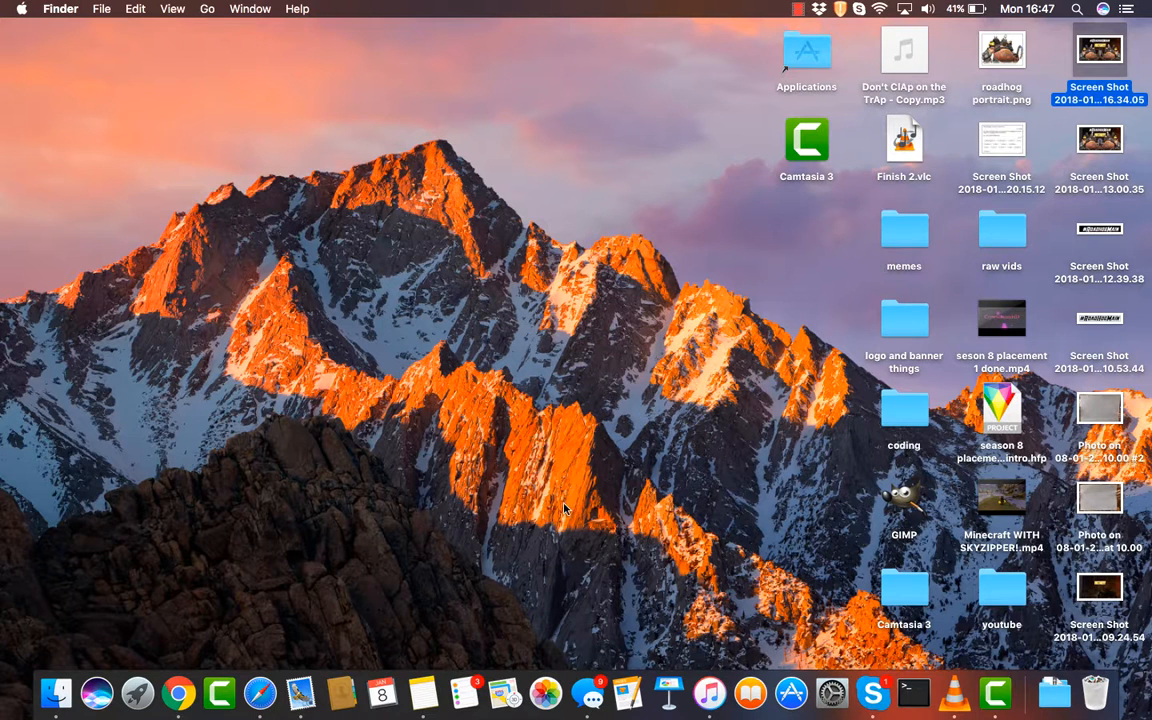
pyautogui.doubleClick(918, 510)
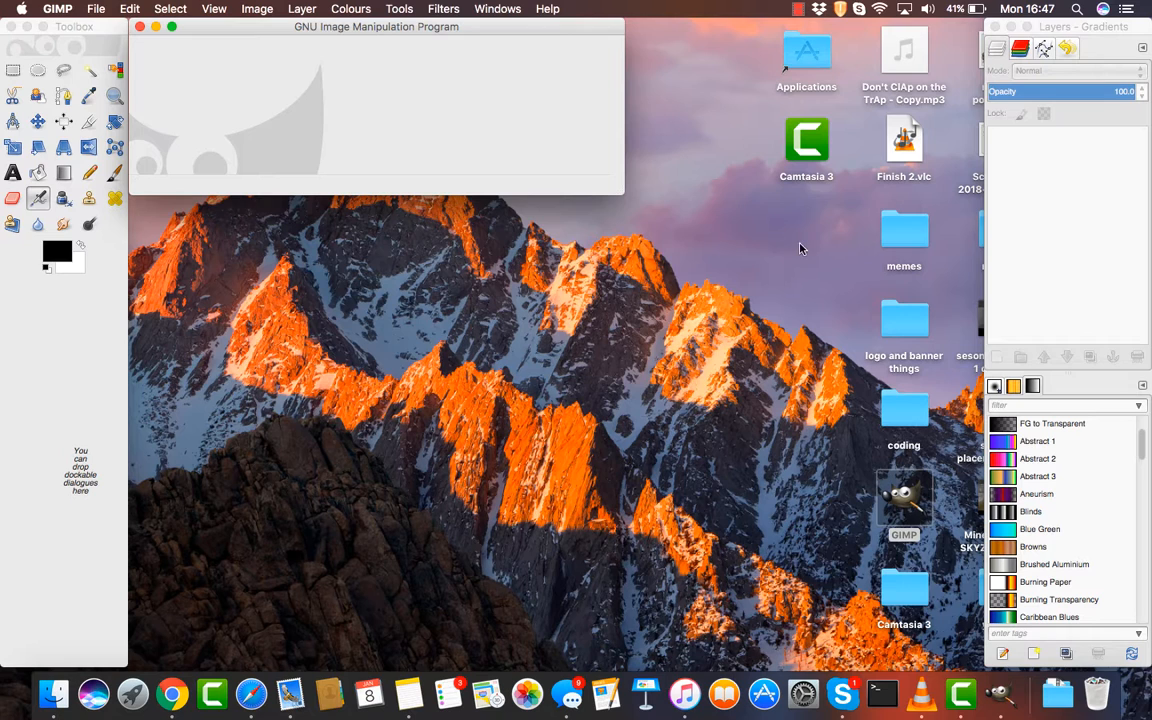
pyautogui.click(508, 9)
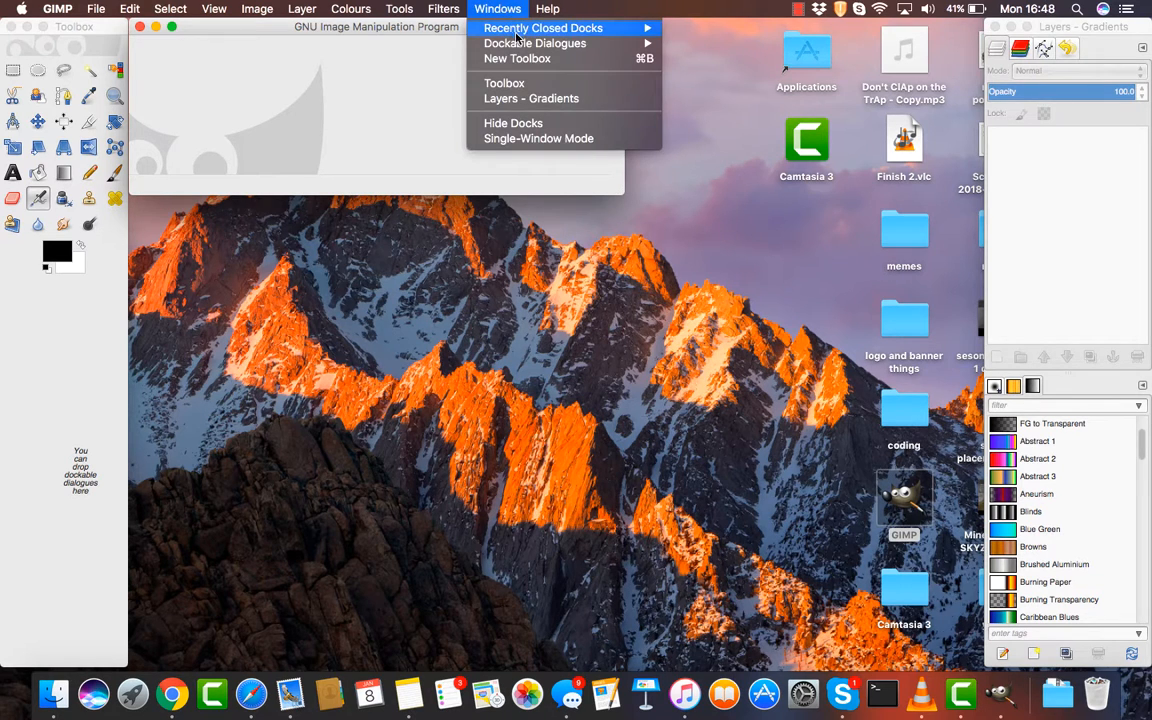
pyautogui.click(678, 15)
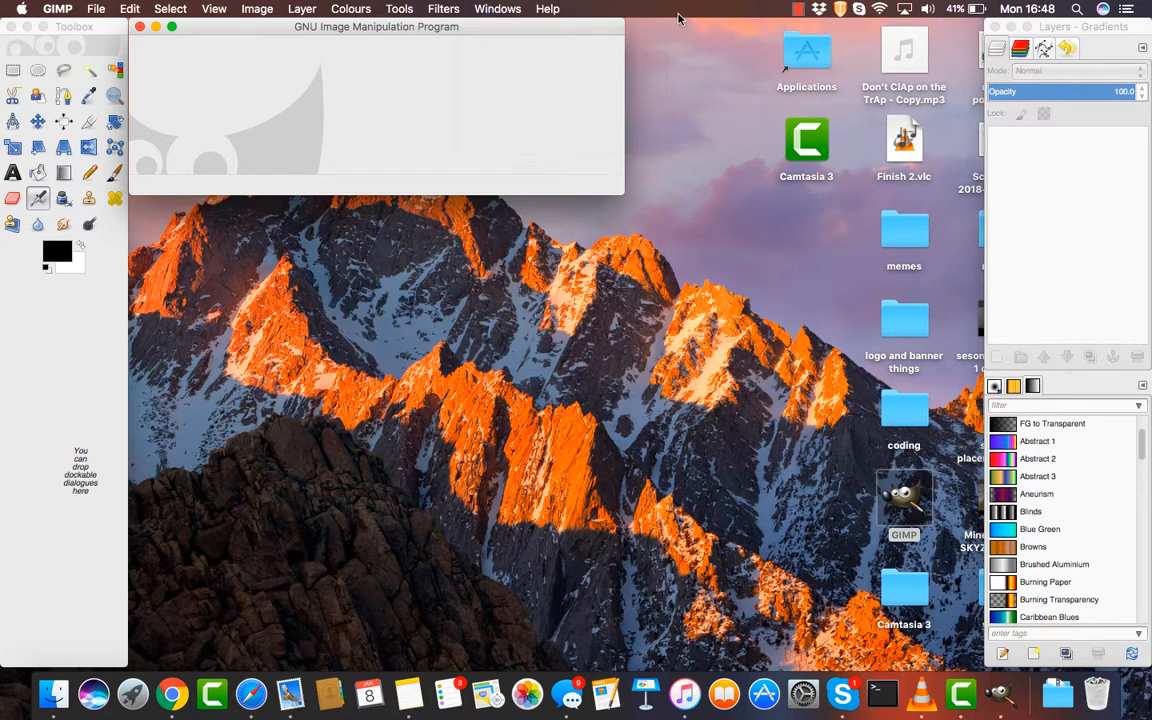
pyautogui.click(509, 7)
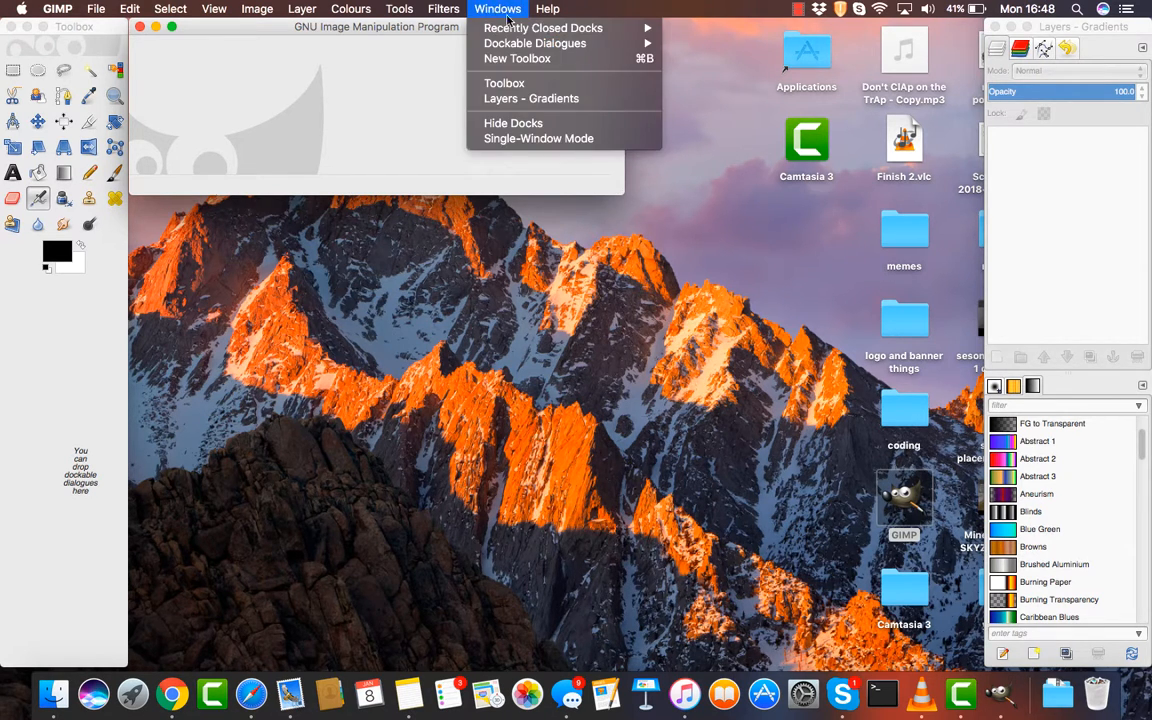
pyautogui.click(694, 42)
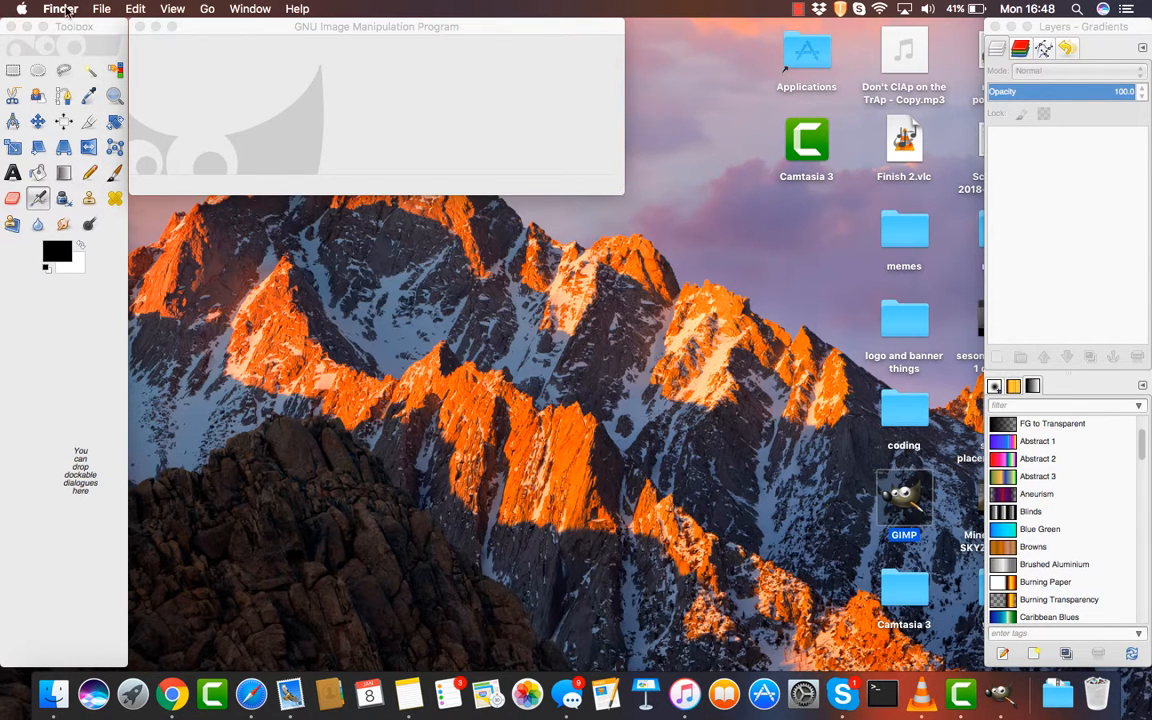
# Create a new blank image 1280 px wide and 720 px high.
pyautogui.click(206, 72)
pyautogui.click(90, 12)
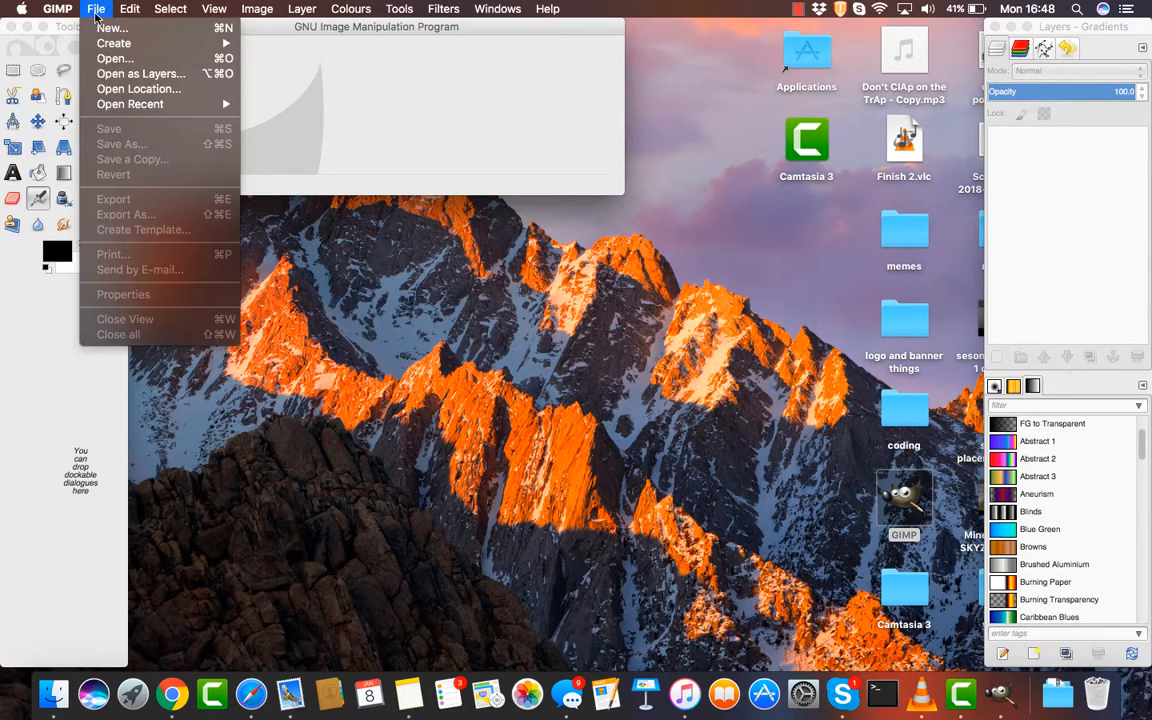
pyautogui.click(123, 42)
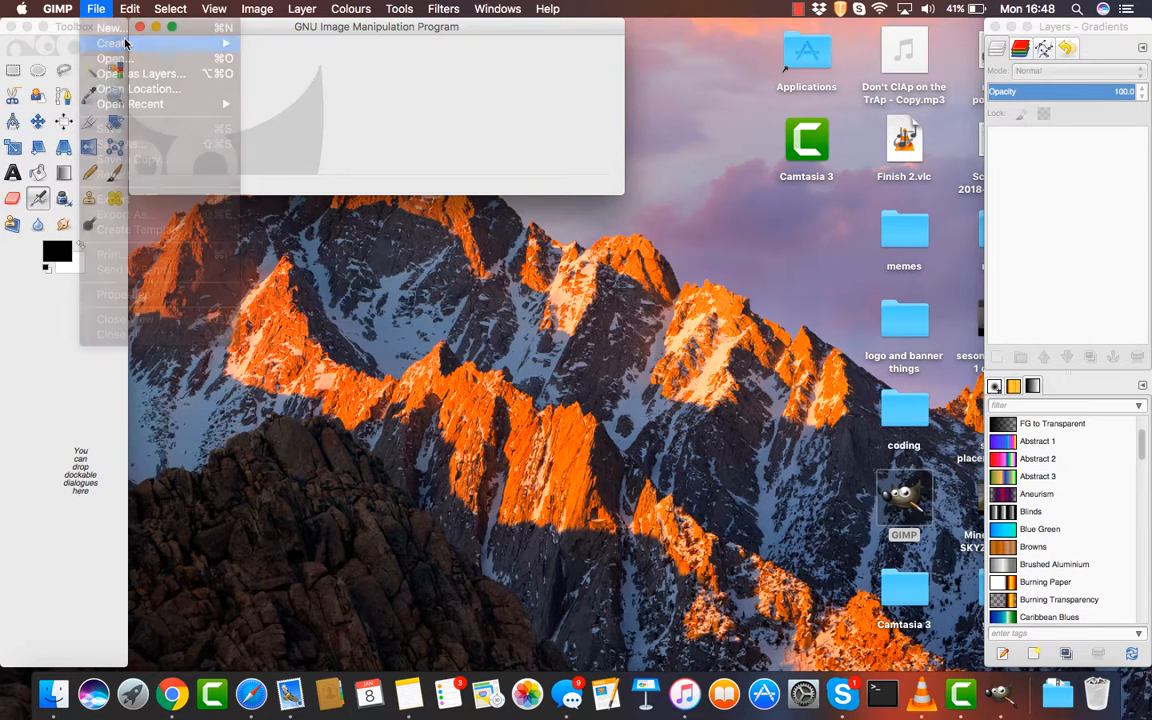
pyautogui.click(104, 17)
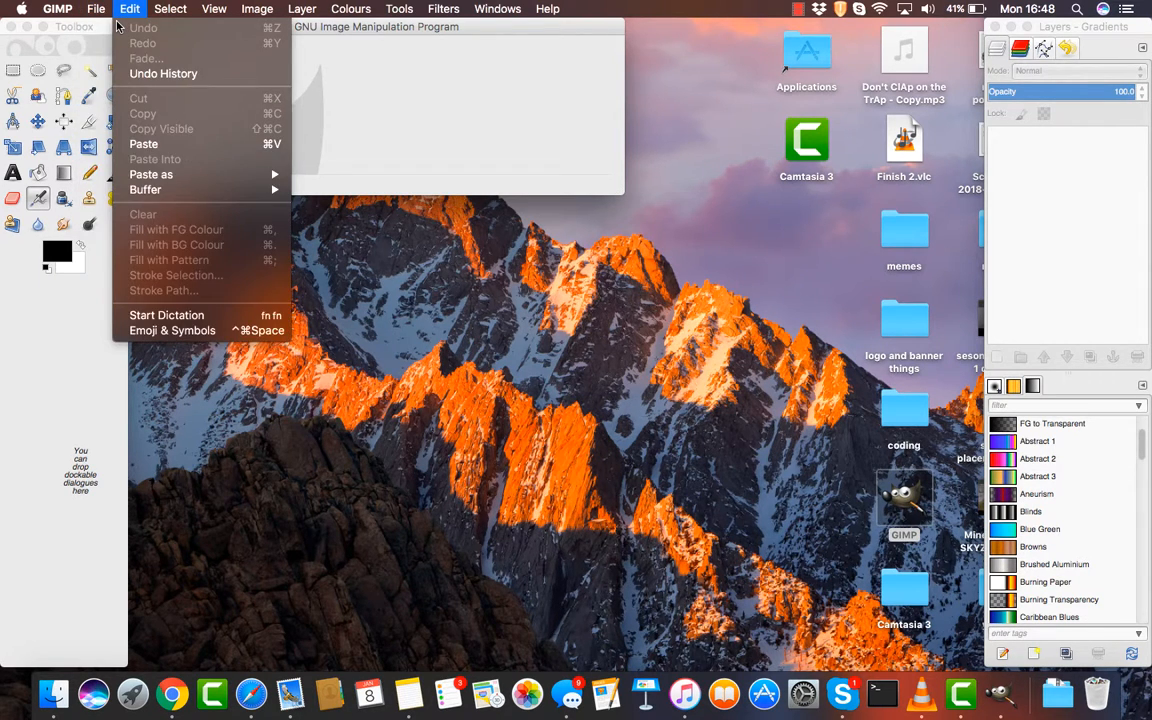
pyautogui.click(112, 28)
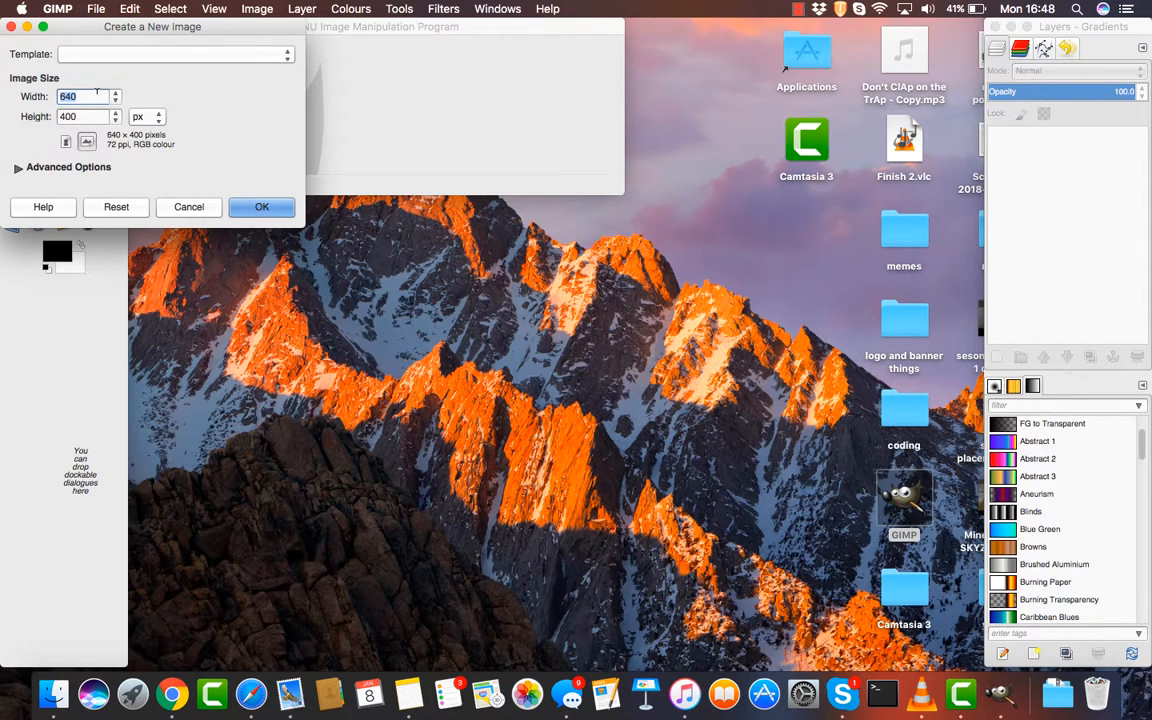
pyautogui.write('1280')
pyautogui.click(88, 110)
pyautogui.press('BackSpace')
pyautogui.press('BackSpace')
pyautogui.press('BackSpace')
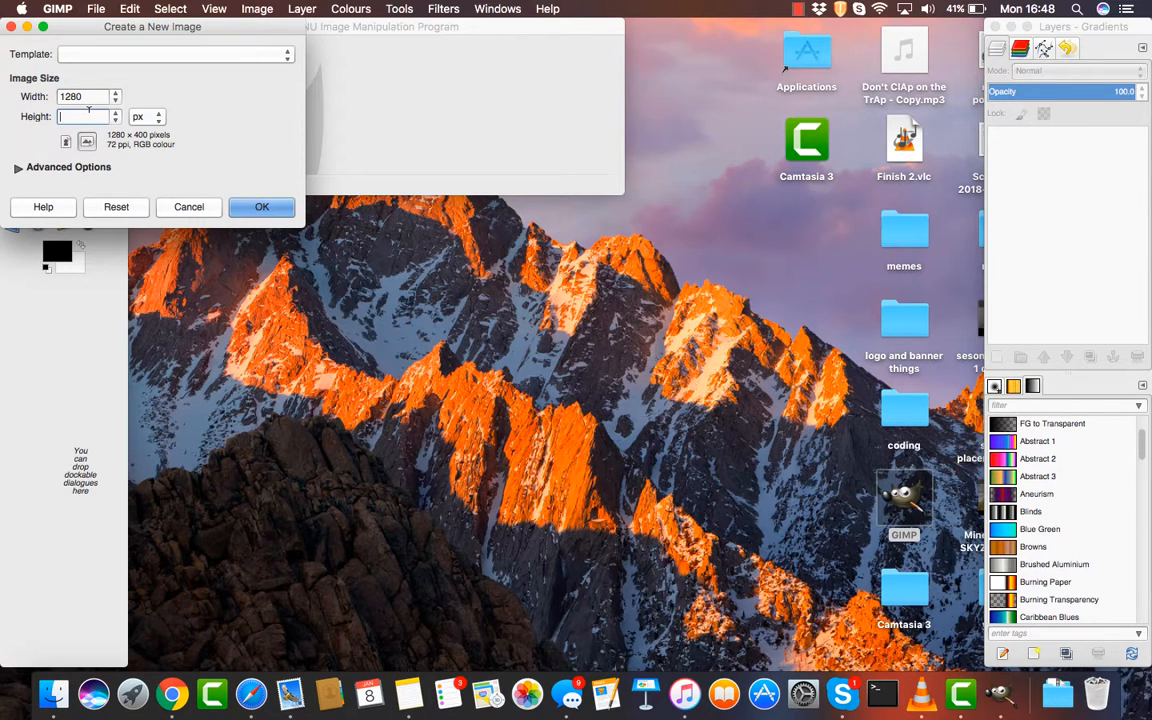
pyautogui.write('720')
pyautogui.click(258, 209)
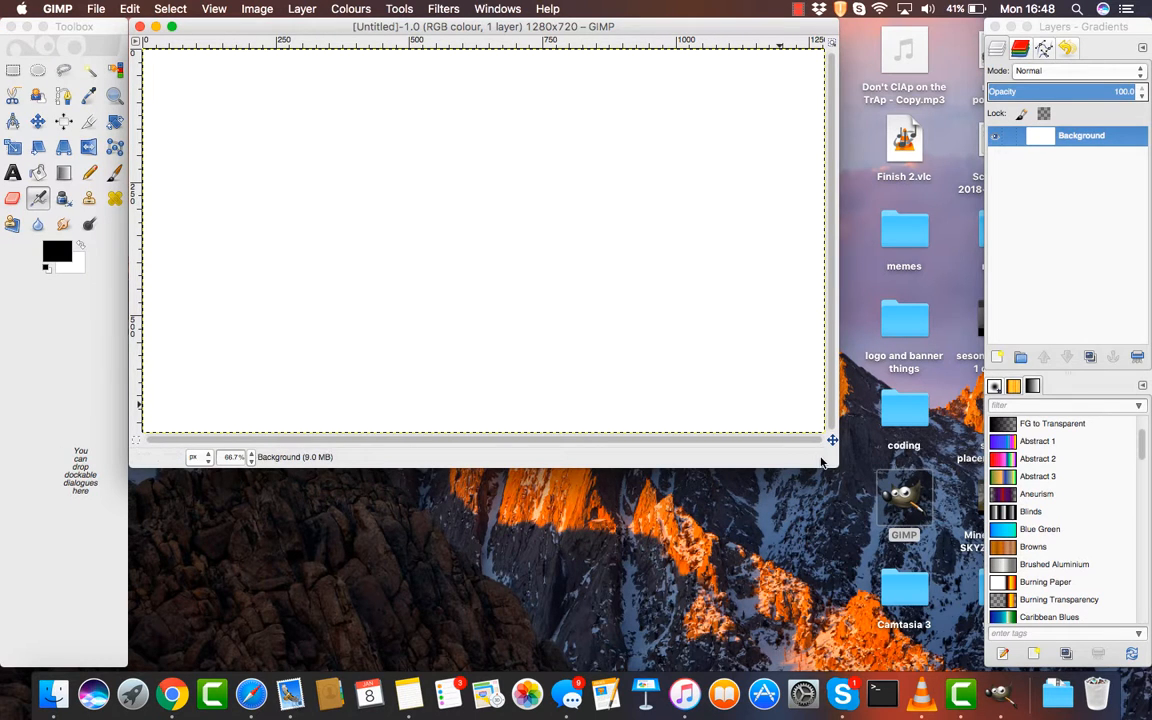
# Enlarge the image window up to the Layers dock and minimise the dock to uncover the desktop files.
pyautogui.moveTo(829, 462); pyautogui.dragTo(981, 679)
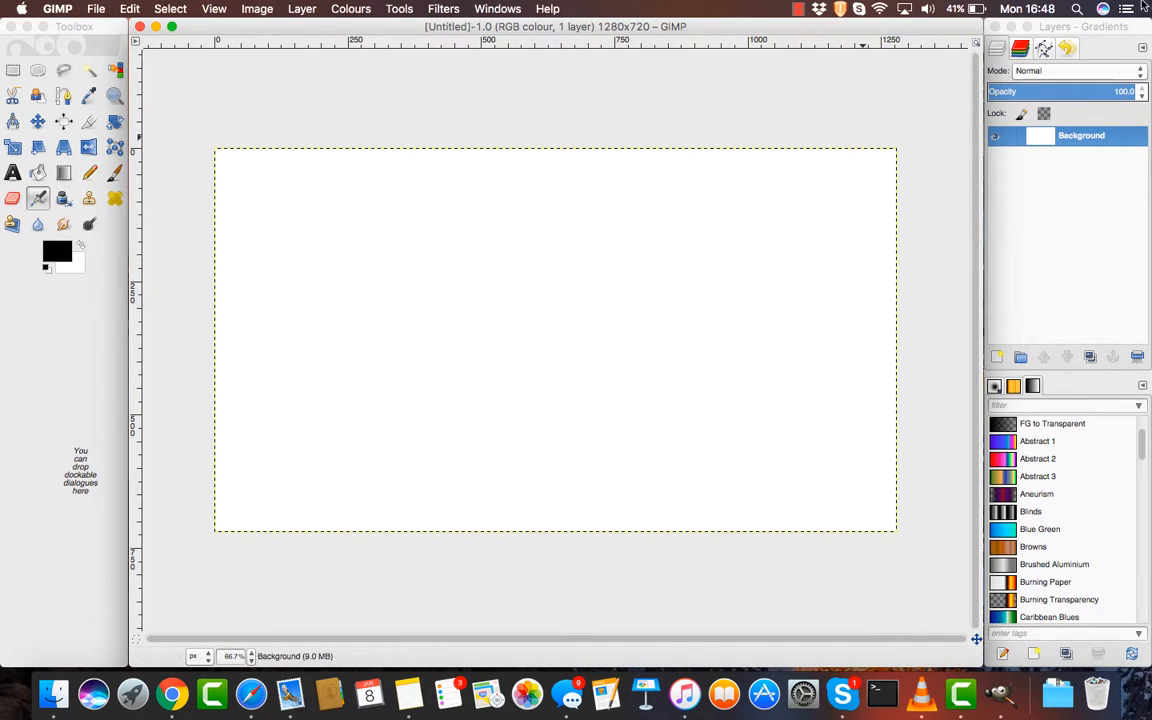
pyautogui.click(1011, 27)
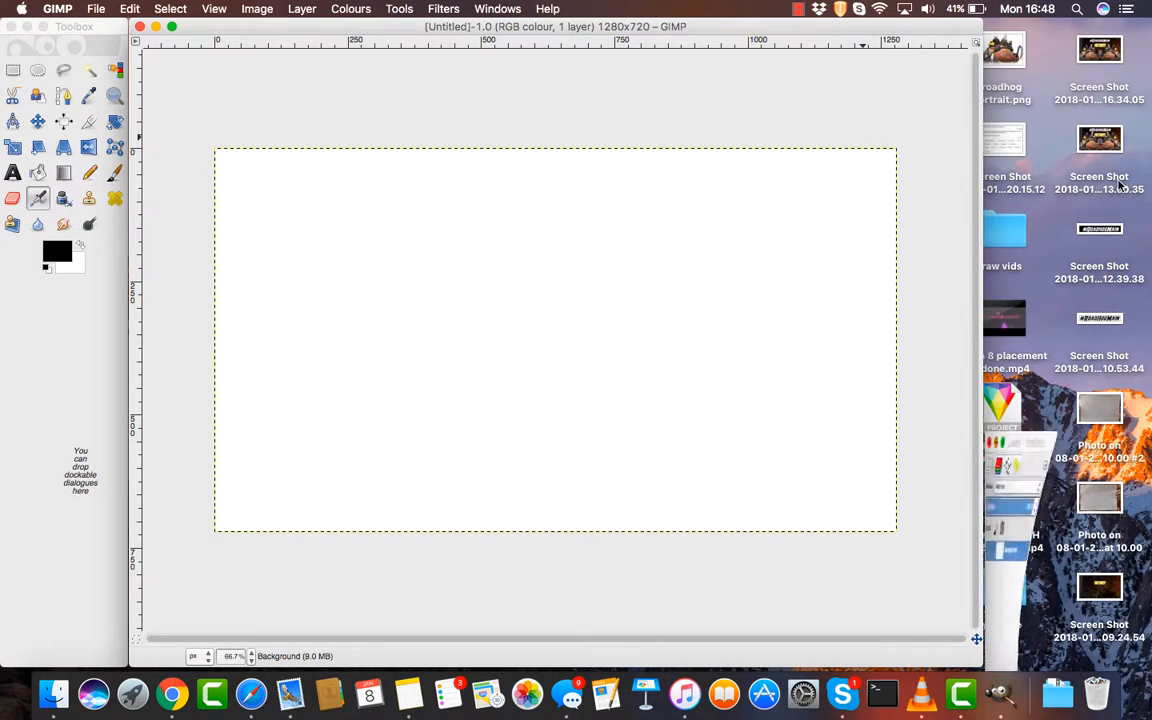
# Preview the 09.24.54 "VICTORY!" screenshot from the desktop and add it to the canvas as a layer.
pyautogui.doubleClick(1106, 646)
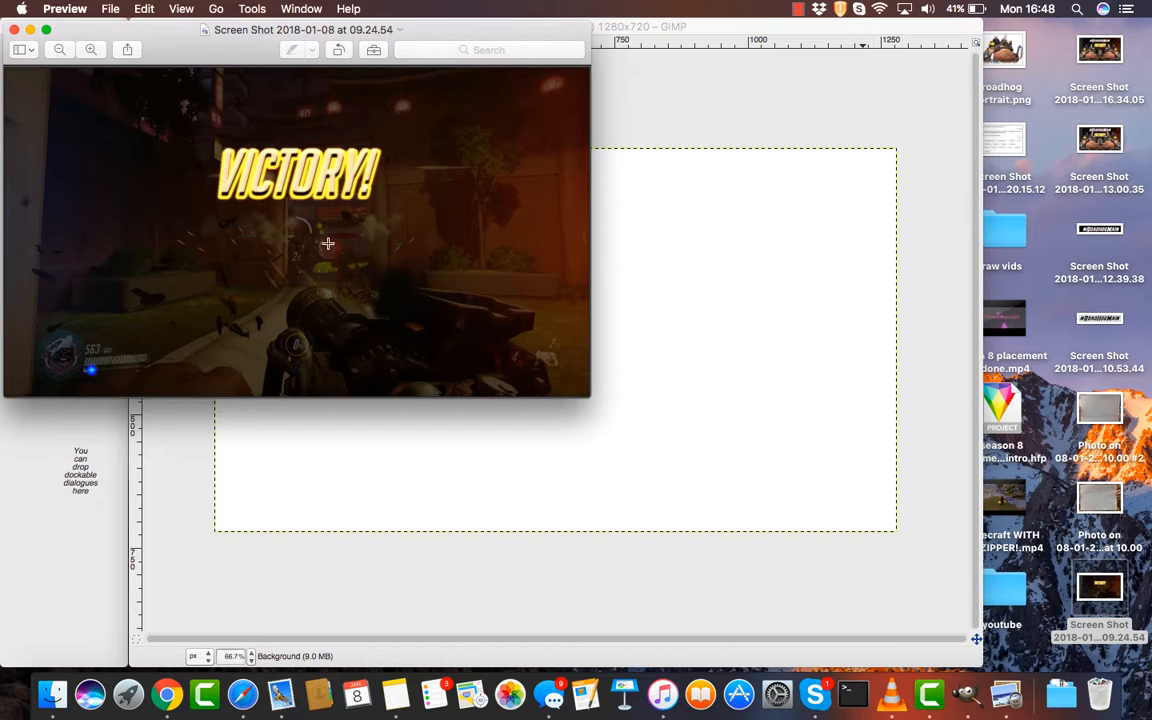
pyautogui.click(14, 29)
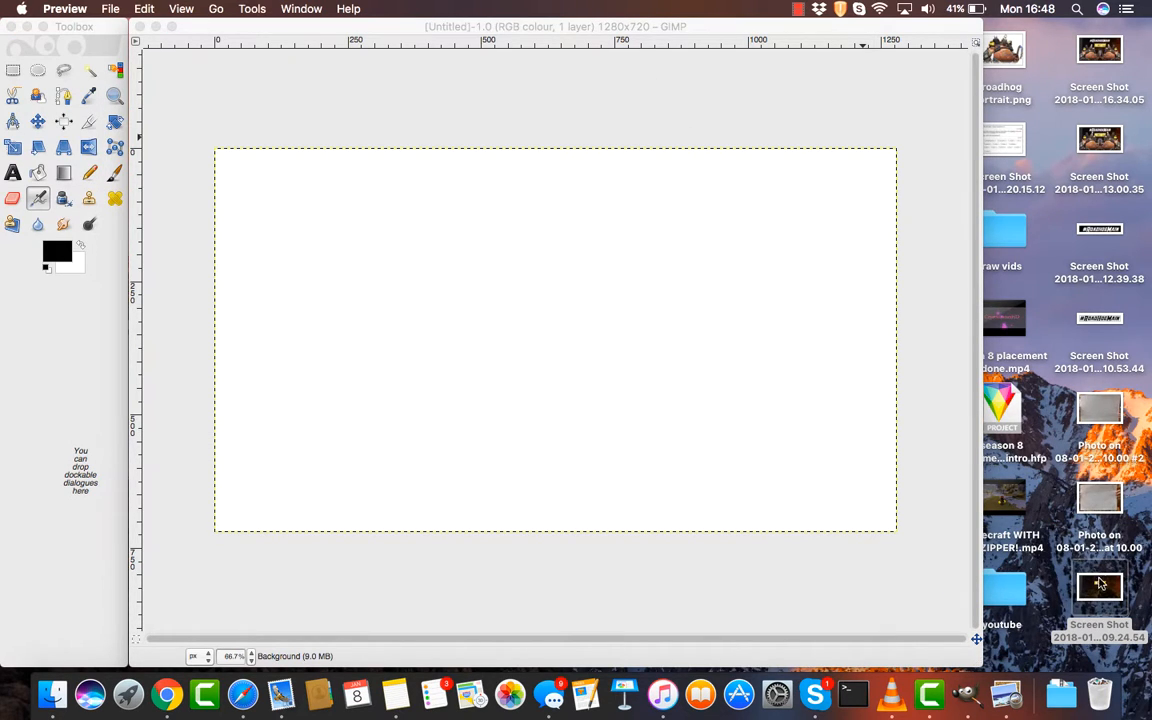
pyautogui.moveTo(1099, 590); pyautogui.dragTo(661, 393)
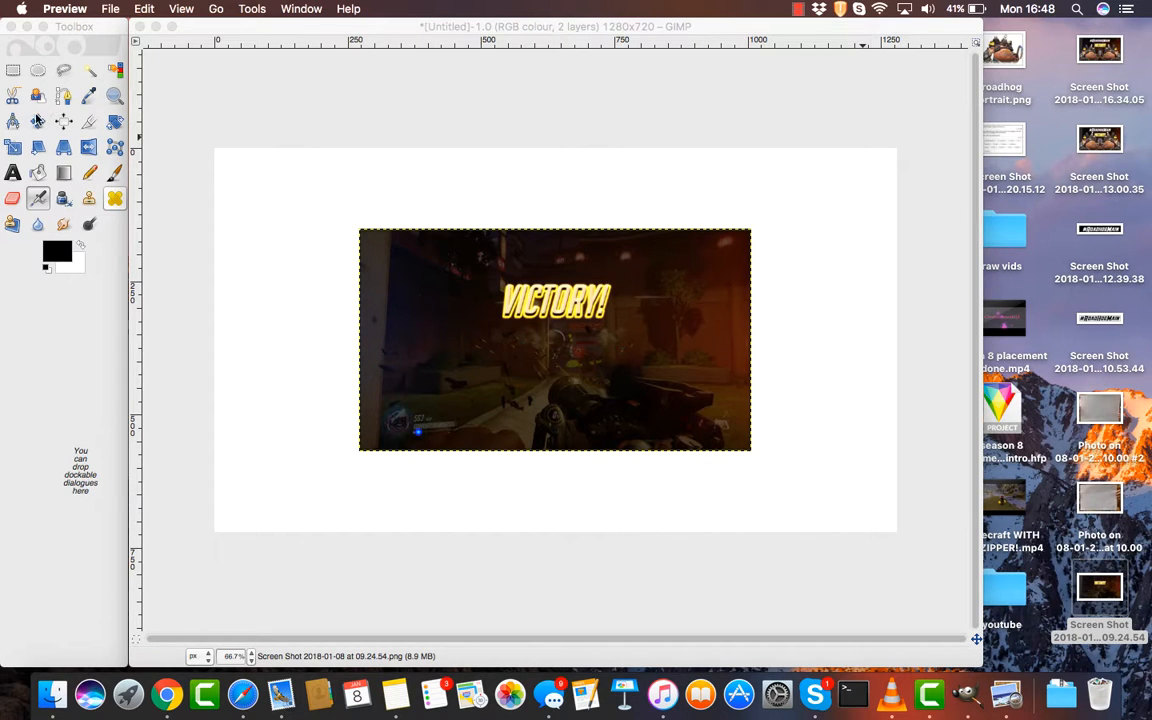
# Scale the "VICTORY!" screenshot layer to 1280 × 720 px.
pyautogui.click(23, 158)
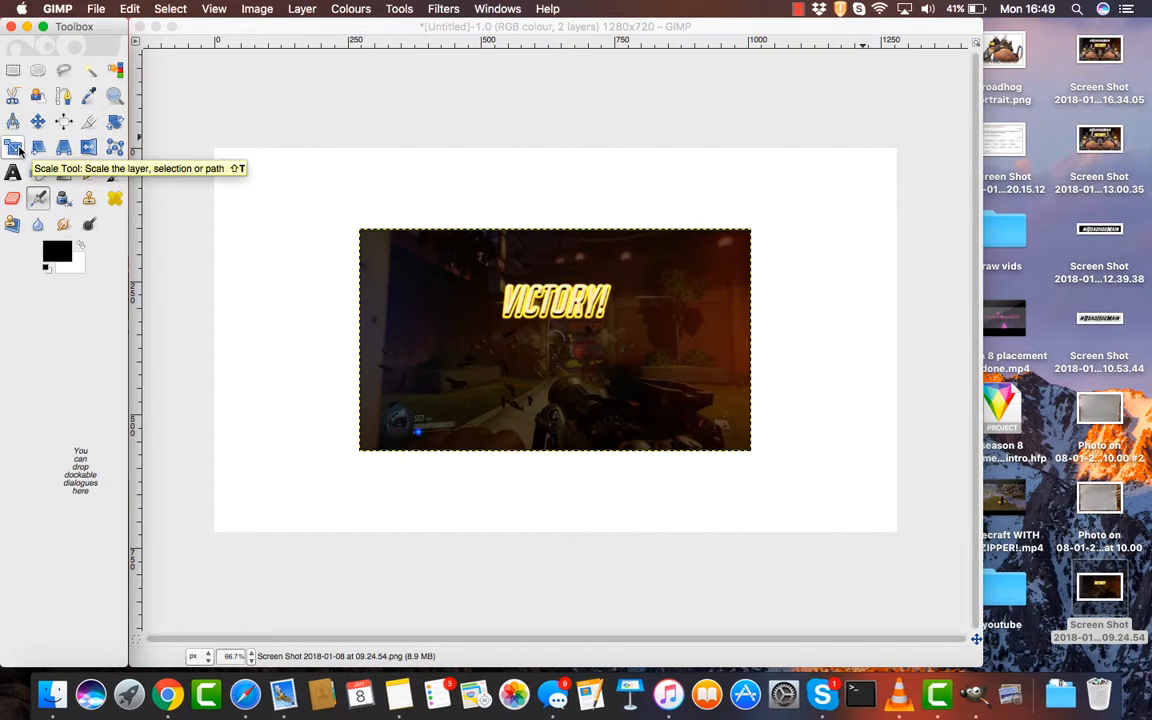
pyautogui.click(506, 325)
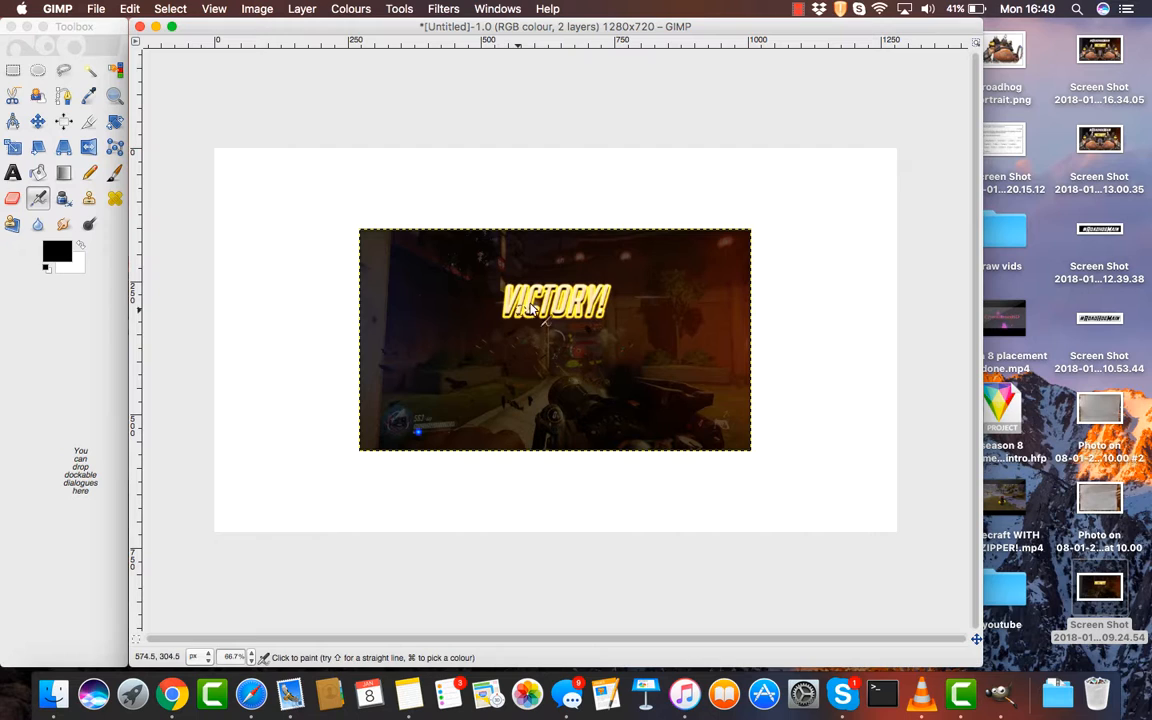
pyautogui.click(12, 147)
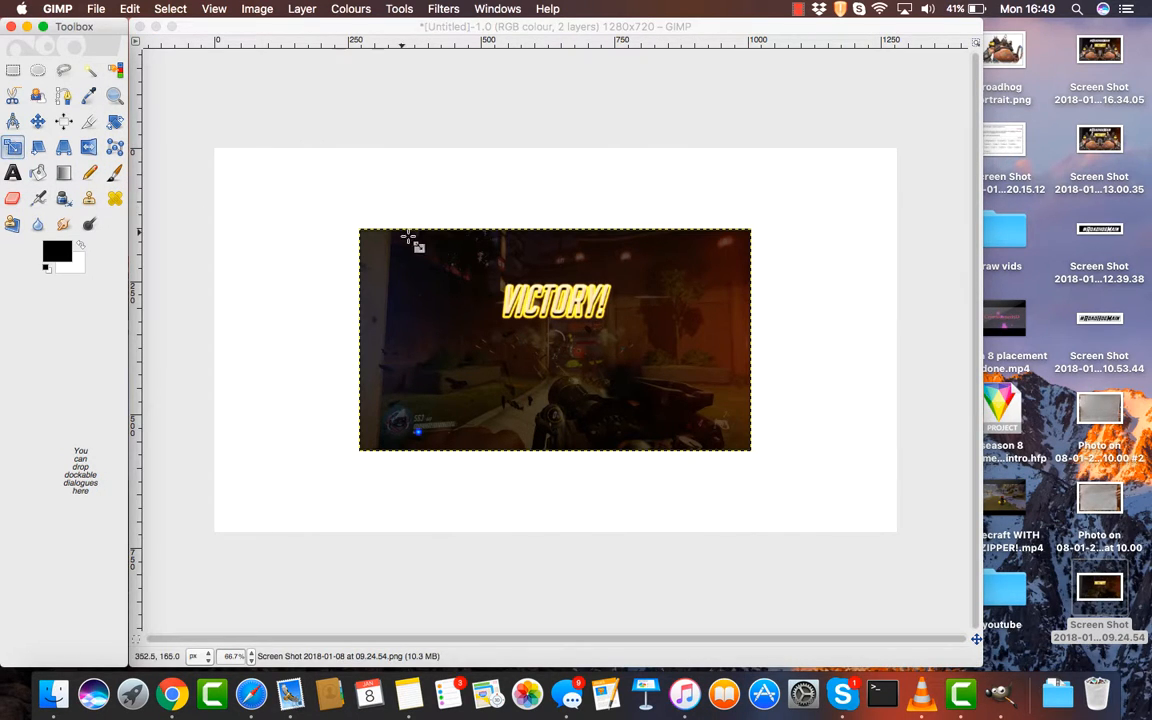
pyautogui.click(406, 240)
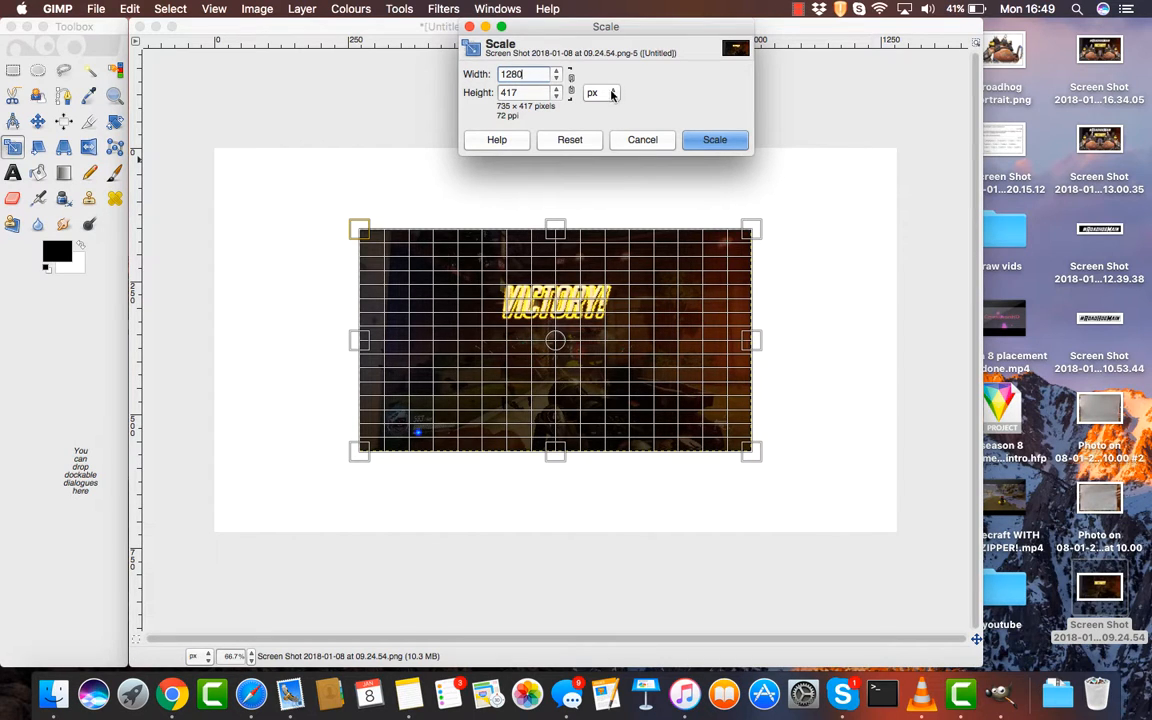
pyautogui.press('Tab')
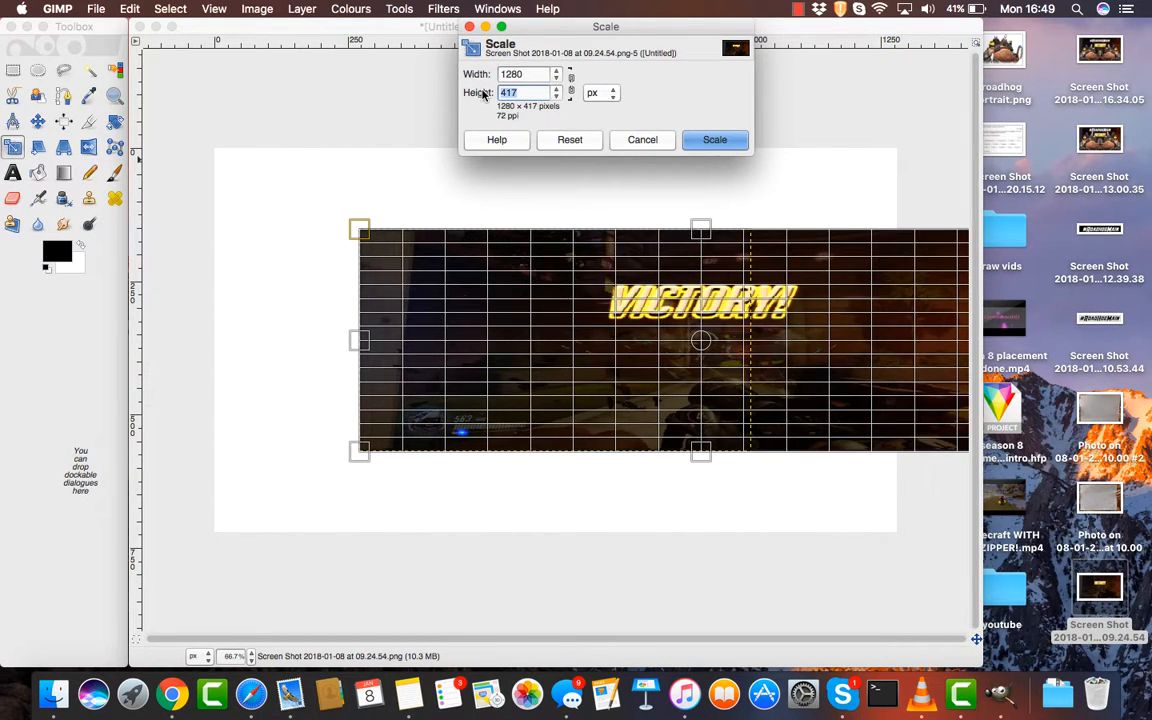
pyautogui.write('720')
pyautogui.click(697, 141)
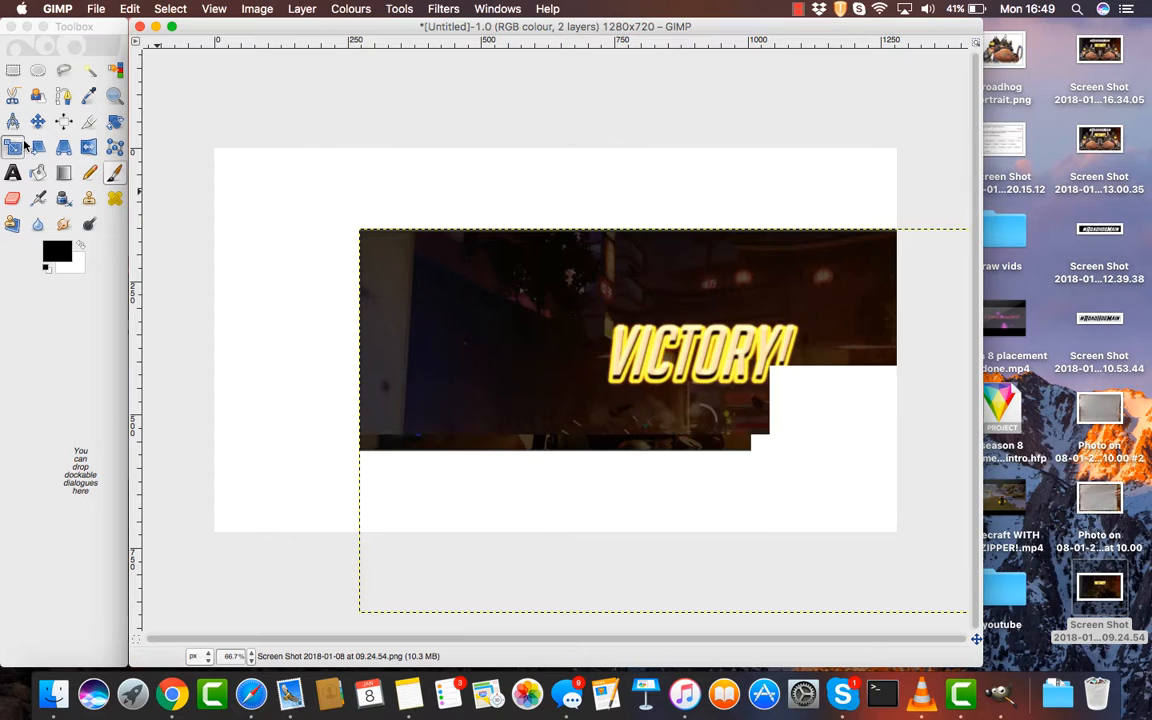
# Move the scaled screenshot layer so that it covers the whole canvas.
pyautogui.click(37, 121)
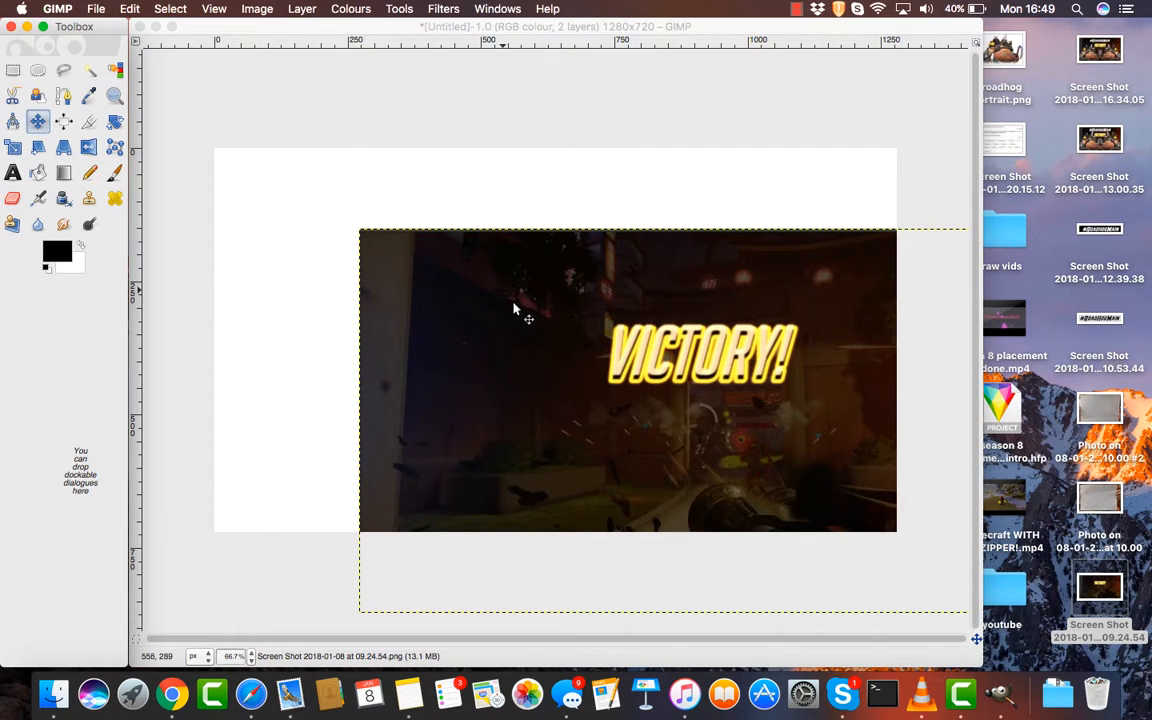
pyautogui.moveTo(513, 310); pyautogui.dragTo(369, 228)
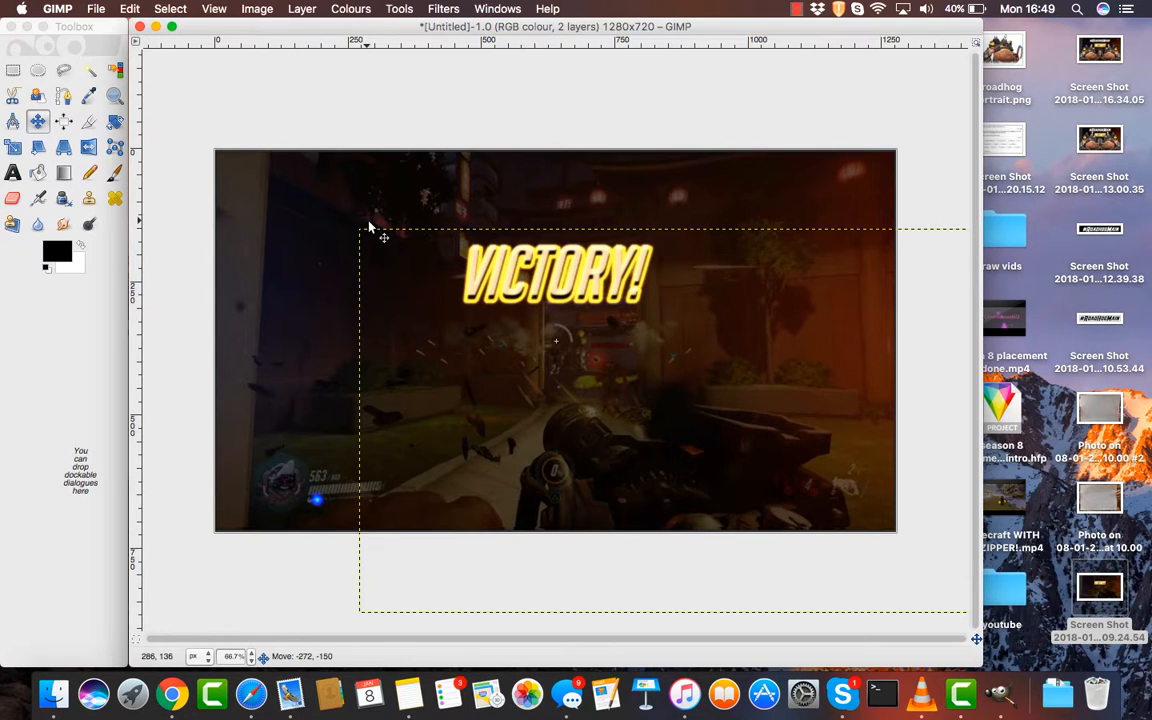
pyautogui.hotkey('ctrl', 'z')
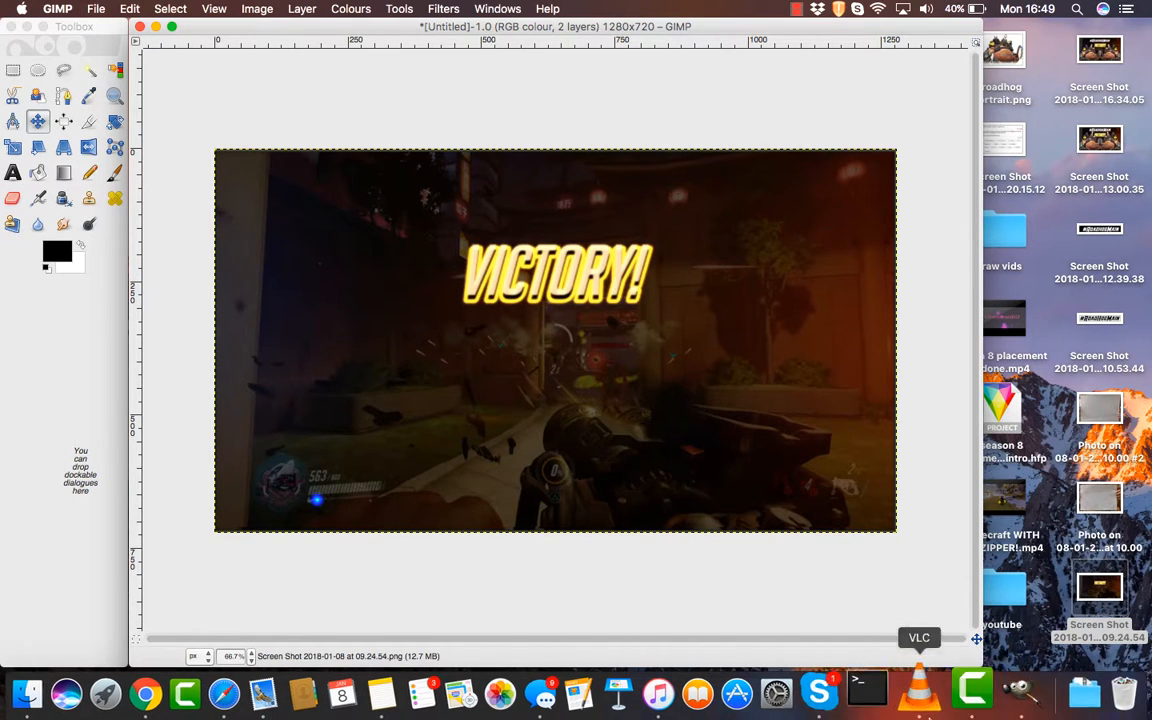
# Restore the minimised Layers dock and add a new transparent 1280 × 720 px layer above the screenshot.
pyautogui.rightClick(1003, 692)
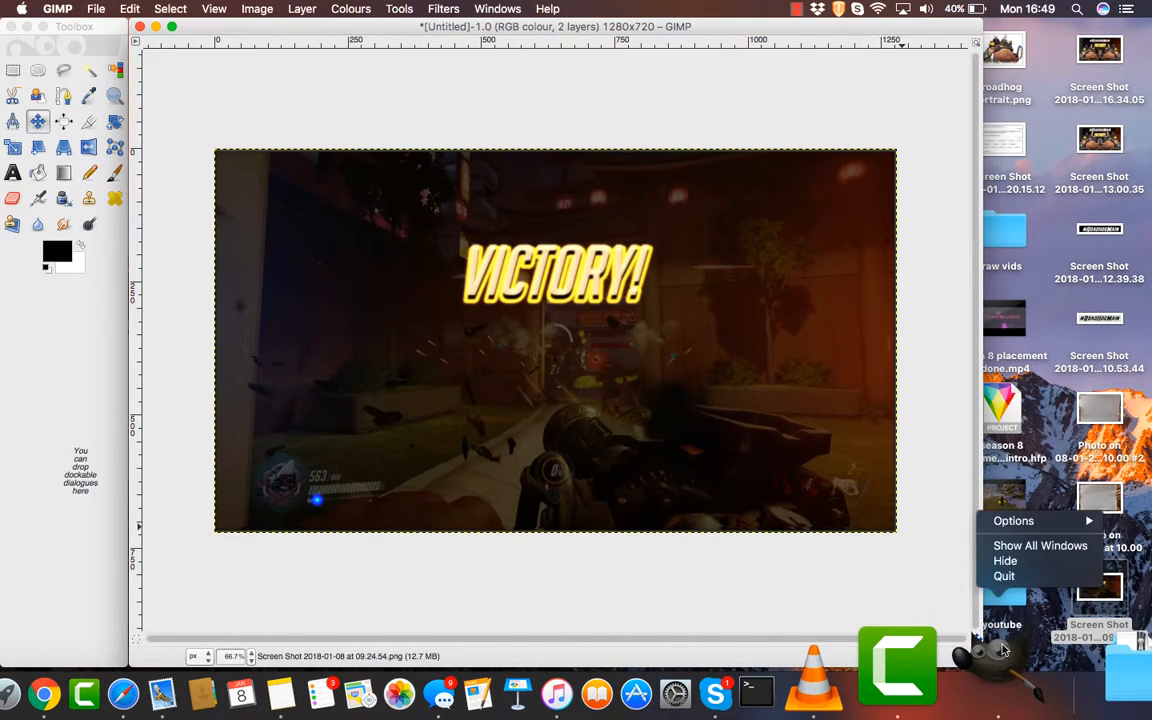
pyautogui.click(1028, 547)
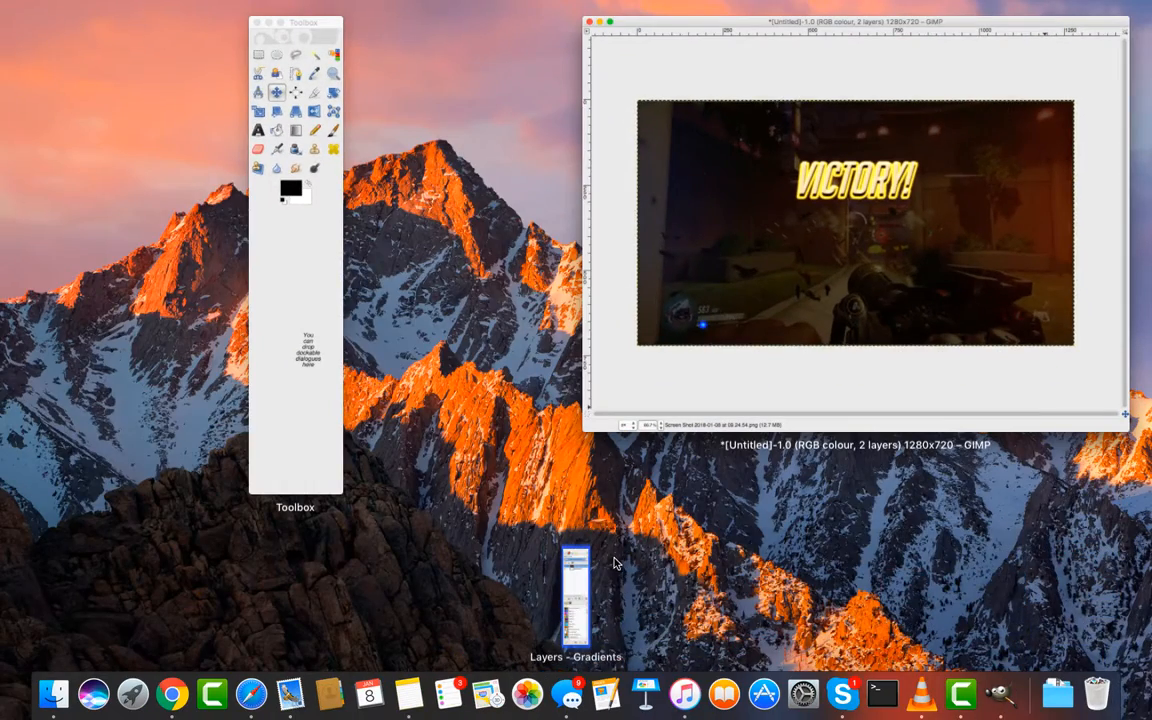
pyautogui.click(578, 575)
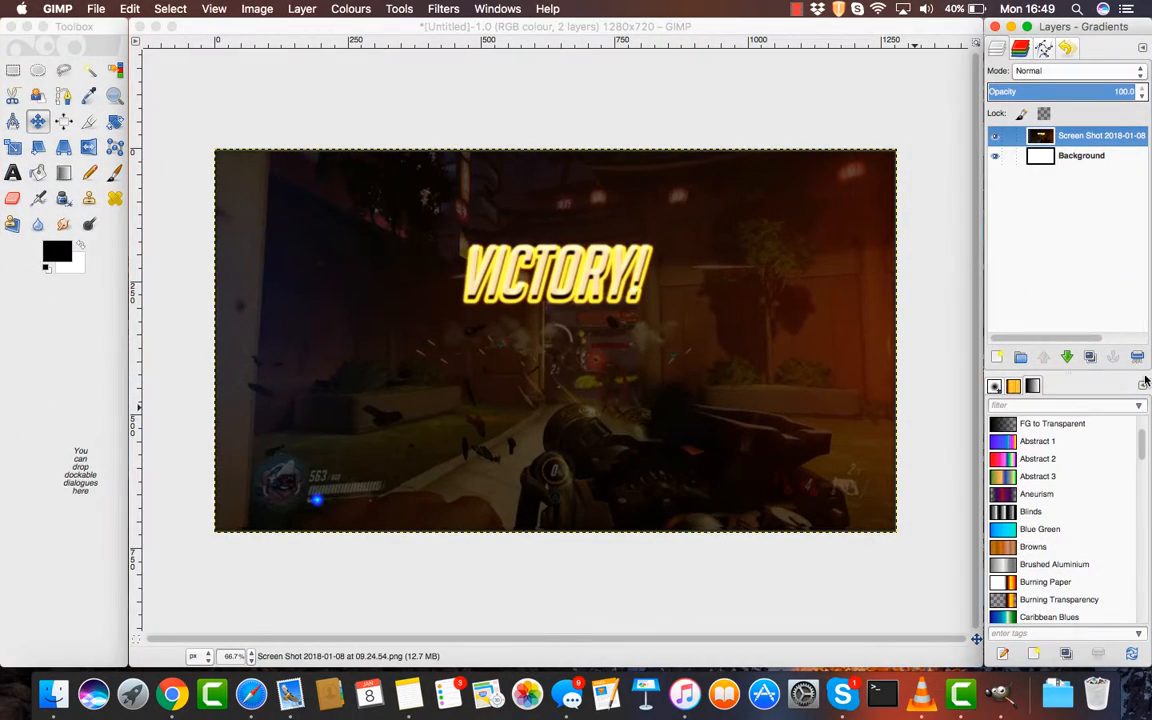
pyautogui.click(997, 358)
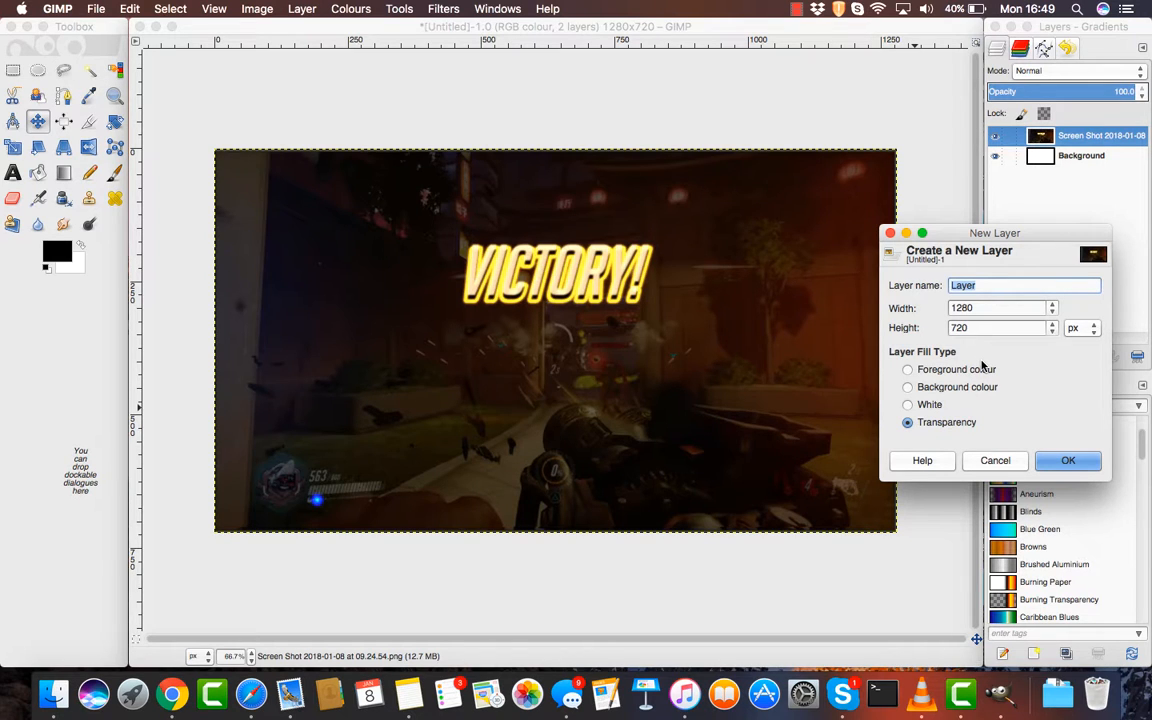
pyautogui.click(1088, 463)
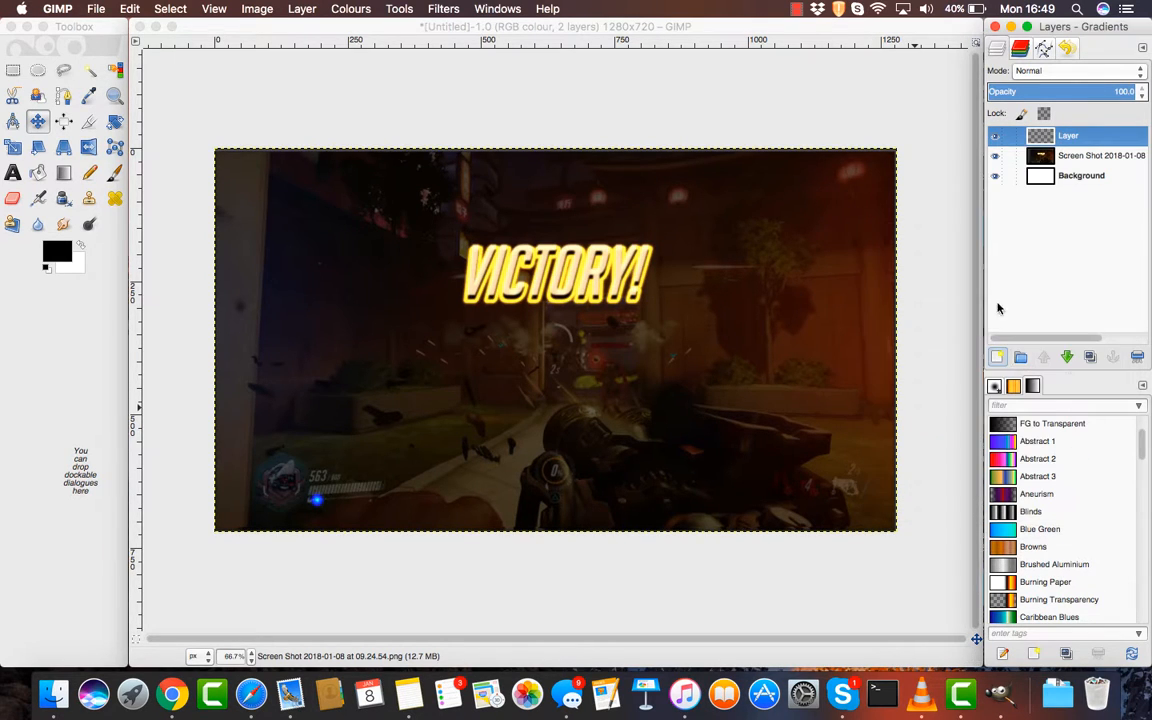
# Minimise the Layers dock and add roadhog portrait.png from the desktop to the canvas as a layer.
pyautogui.click(1012, 27)
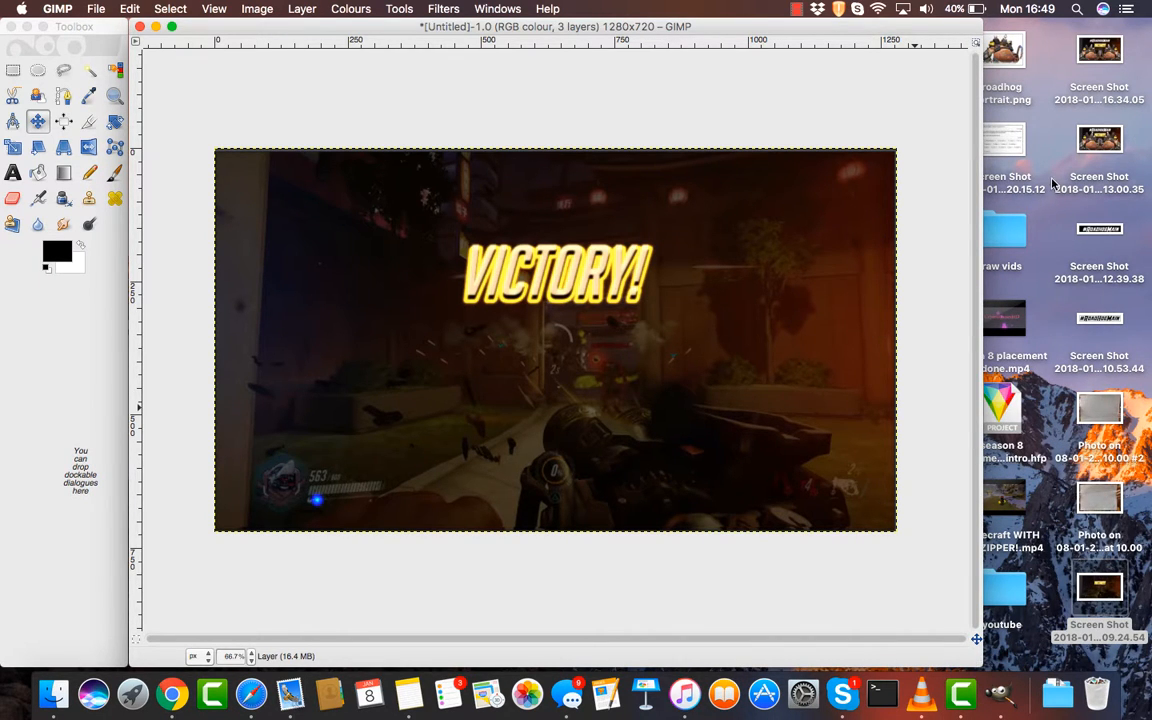
pyautogui.moveTo(1018, 50); pyautogui.dragTo(505, 400)
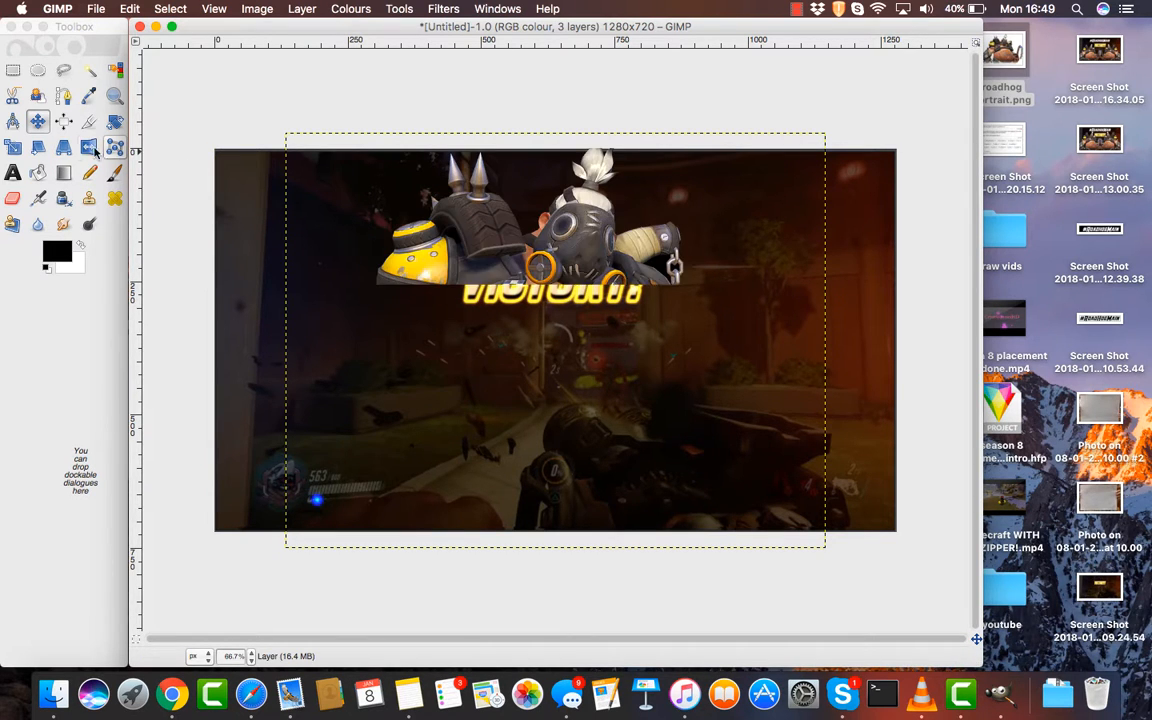
# Scale the Roadhog portrait layer down to 715 × 601 px with the Scale tool.
pyautogui.click(13, 147)
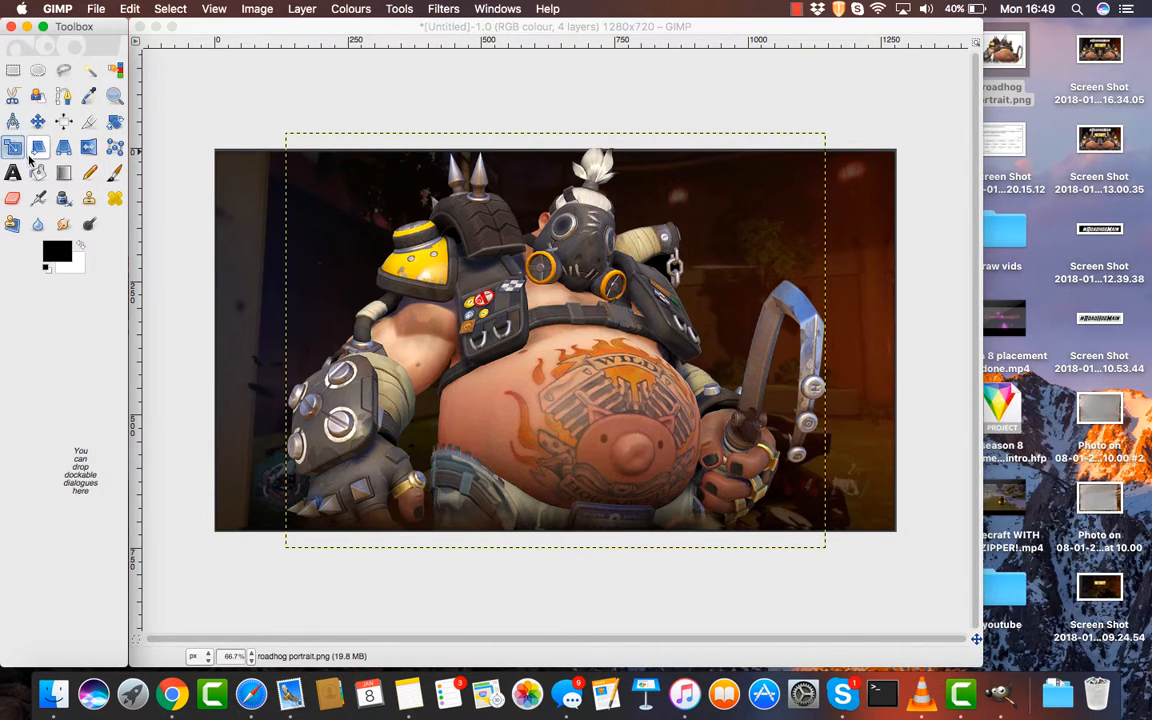
pyautogui.click(443, 220)
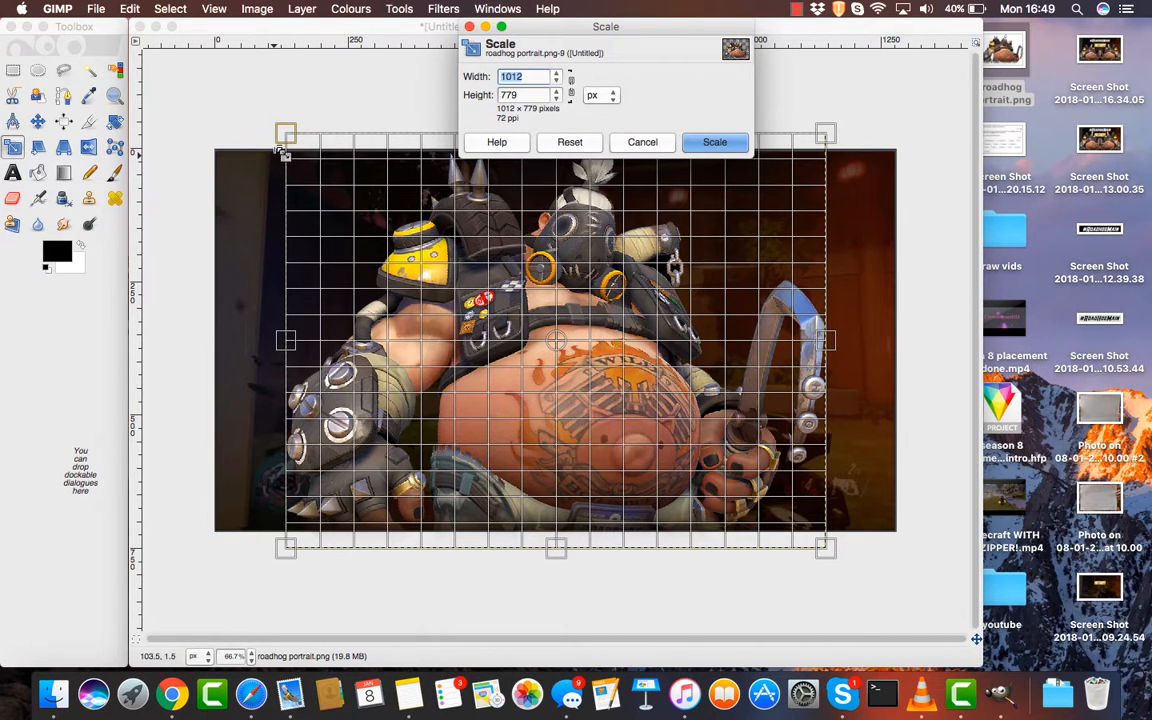
pyautogui.click(282, 142)
pyautogui.moveTo(282, 142); pyautogui.dragTo(452, 242)
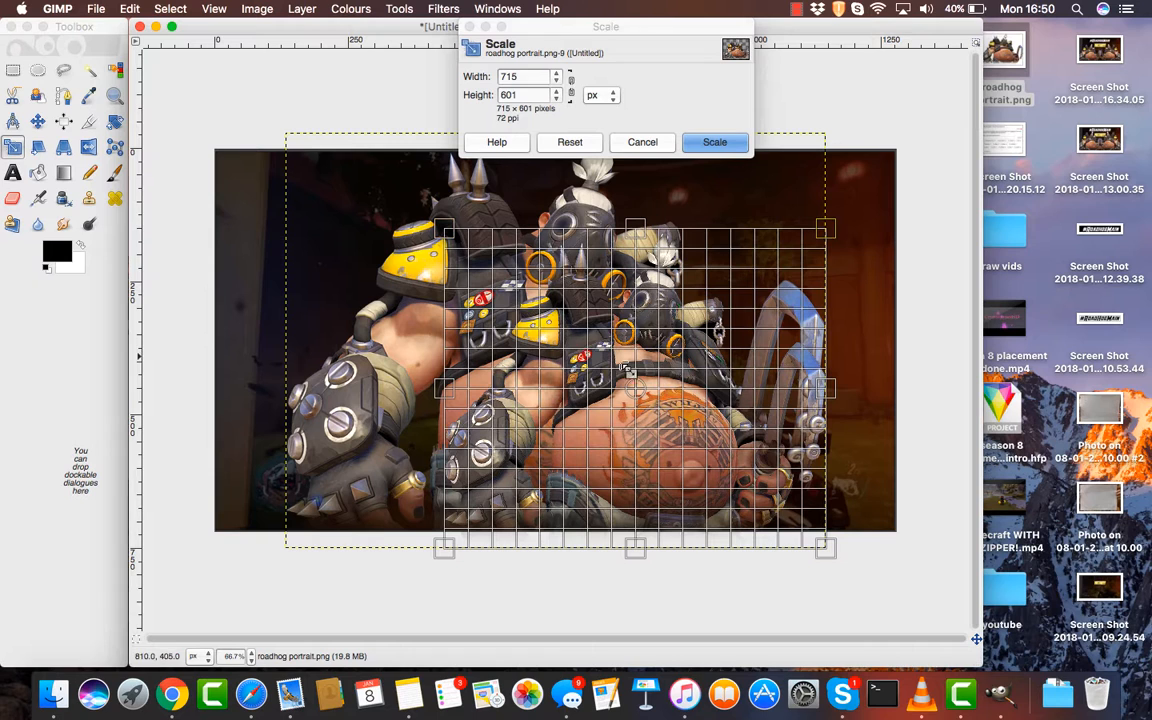
pyautogui.click(715, 148)
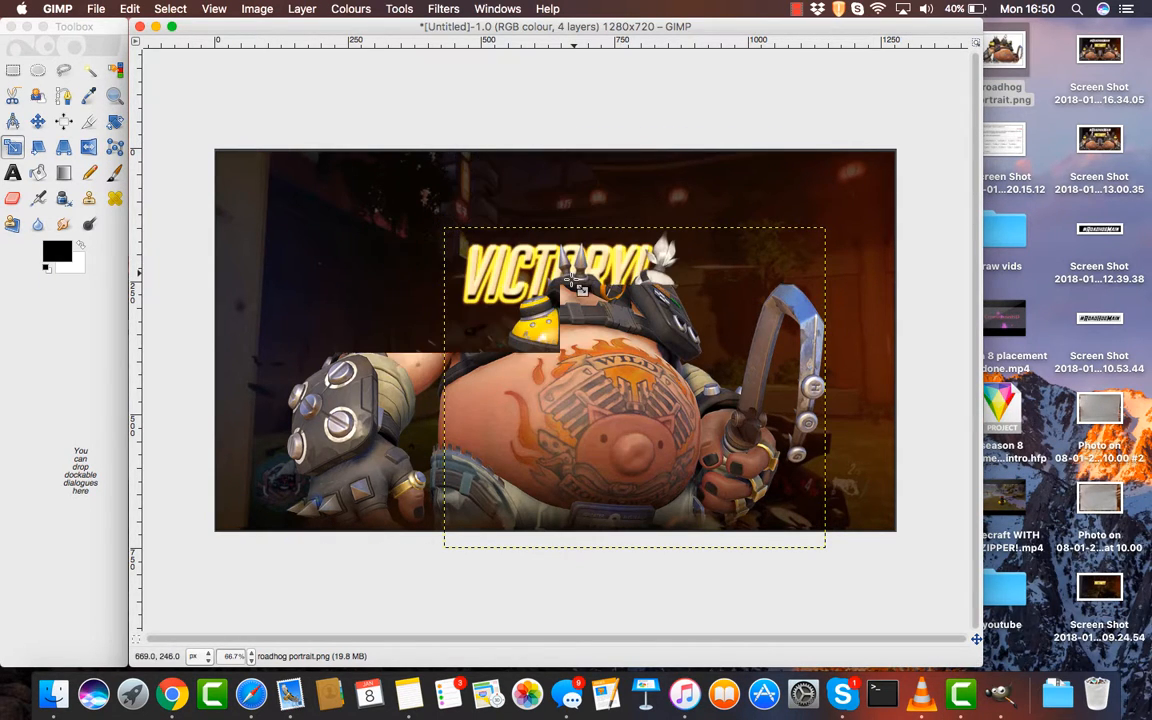
# Scale the portrait layer further to 686 × 540 px and position it in the canvas's lower-left corner.
pyautogui.click(37, 121)
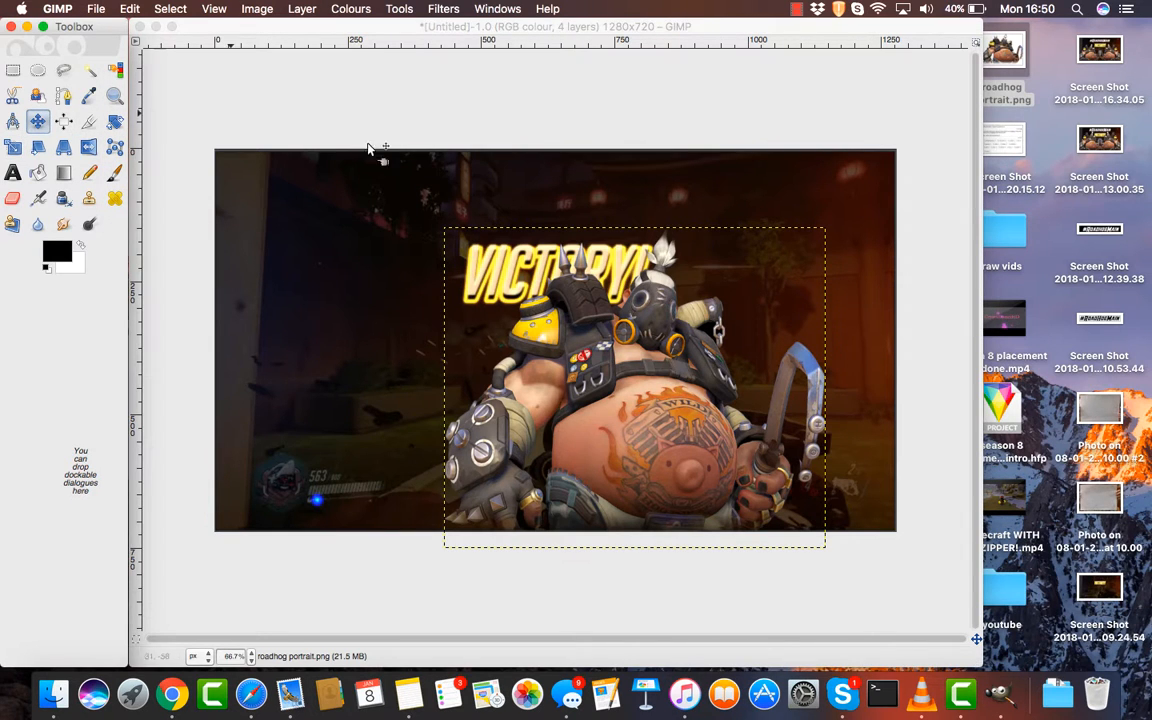
pyautogui.moveTo(713, 364); pyautogui.dragTo(420, 358)
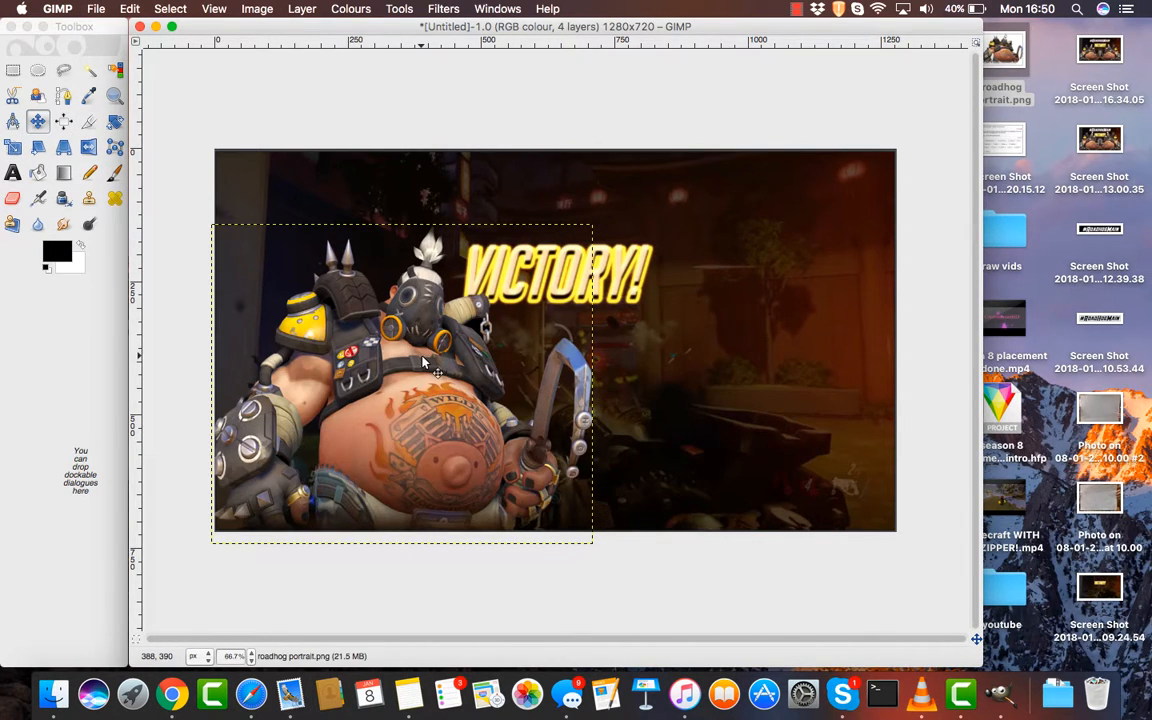
pyautogui.click(13, 145)
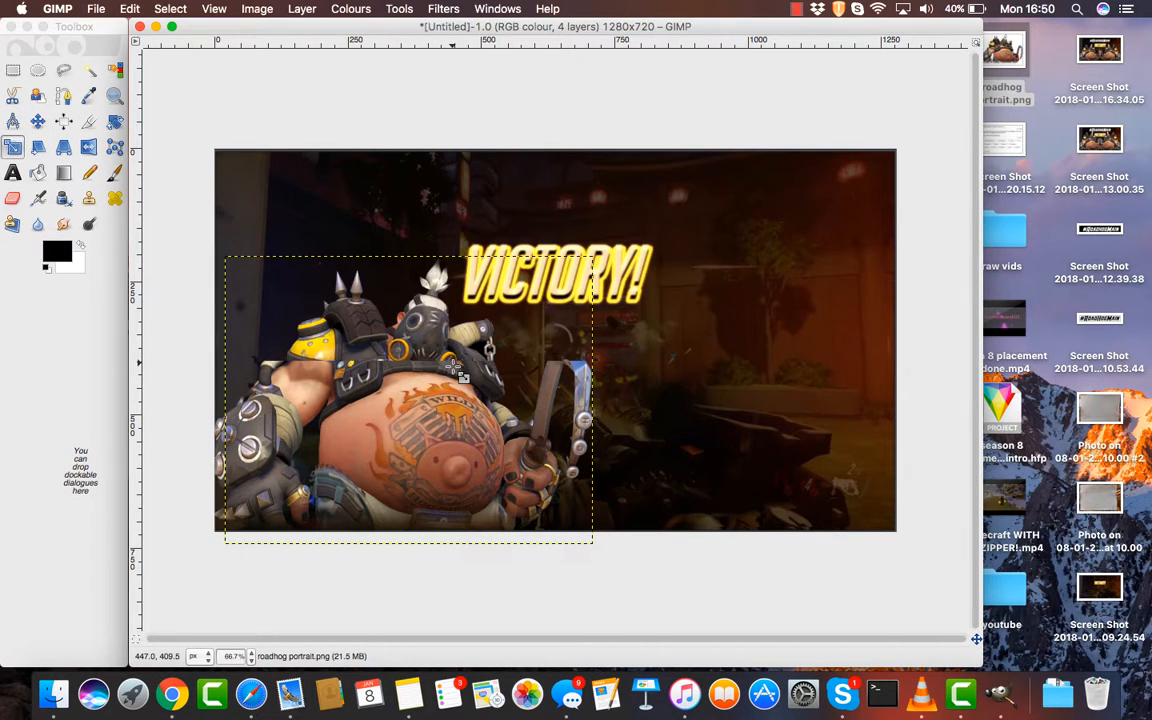
pyautogui.click(453, 366)
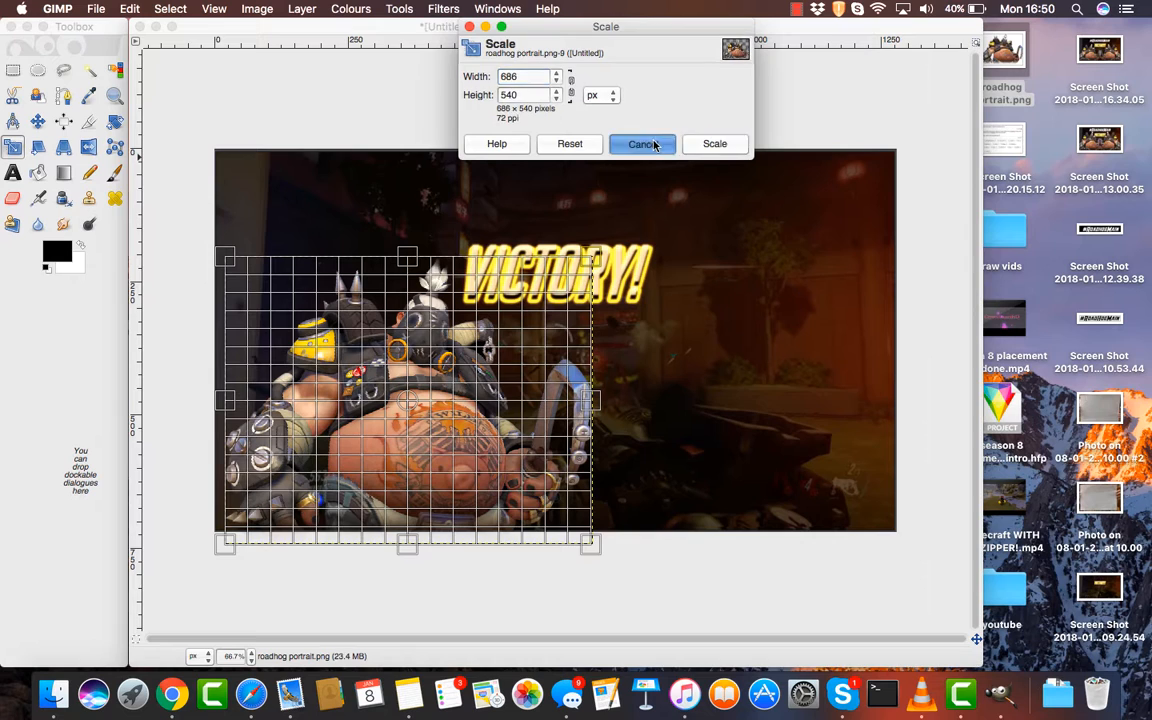
pyautogui.click(652, 145)
pyautogui.click(37, 121)
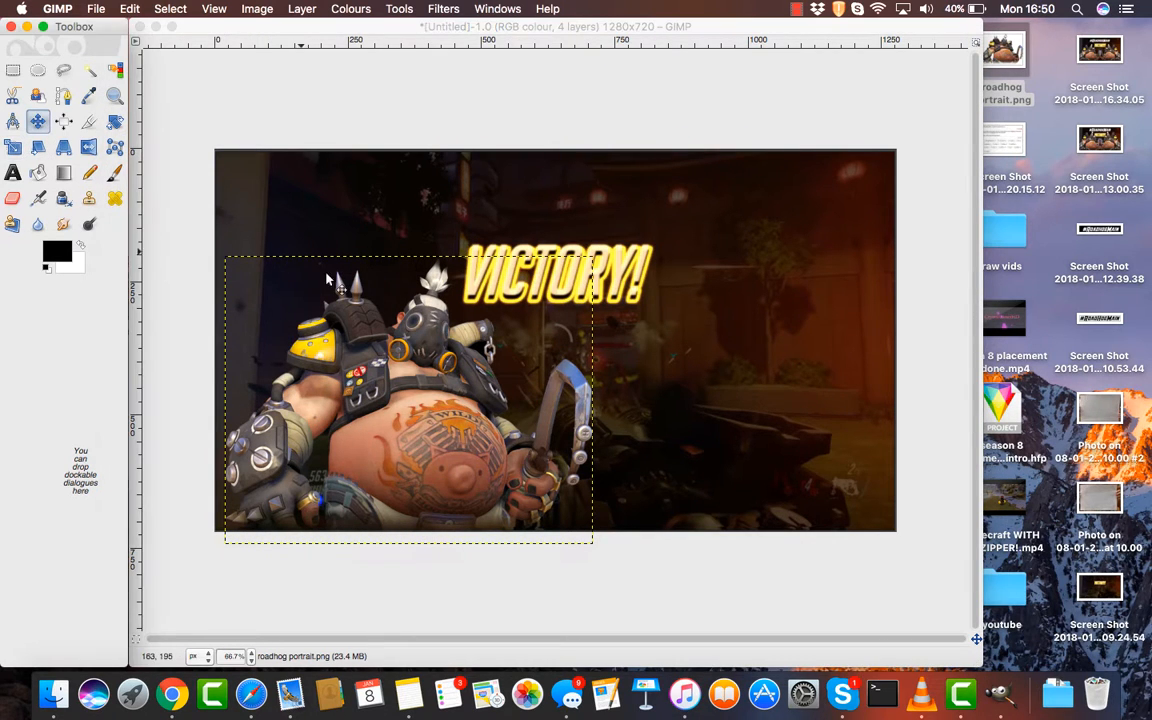
pyautogui.moveTo(431, 356); pyautogui.dragTo(417, 355)
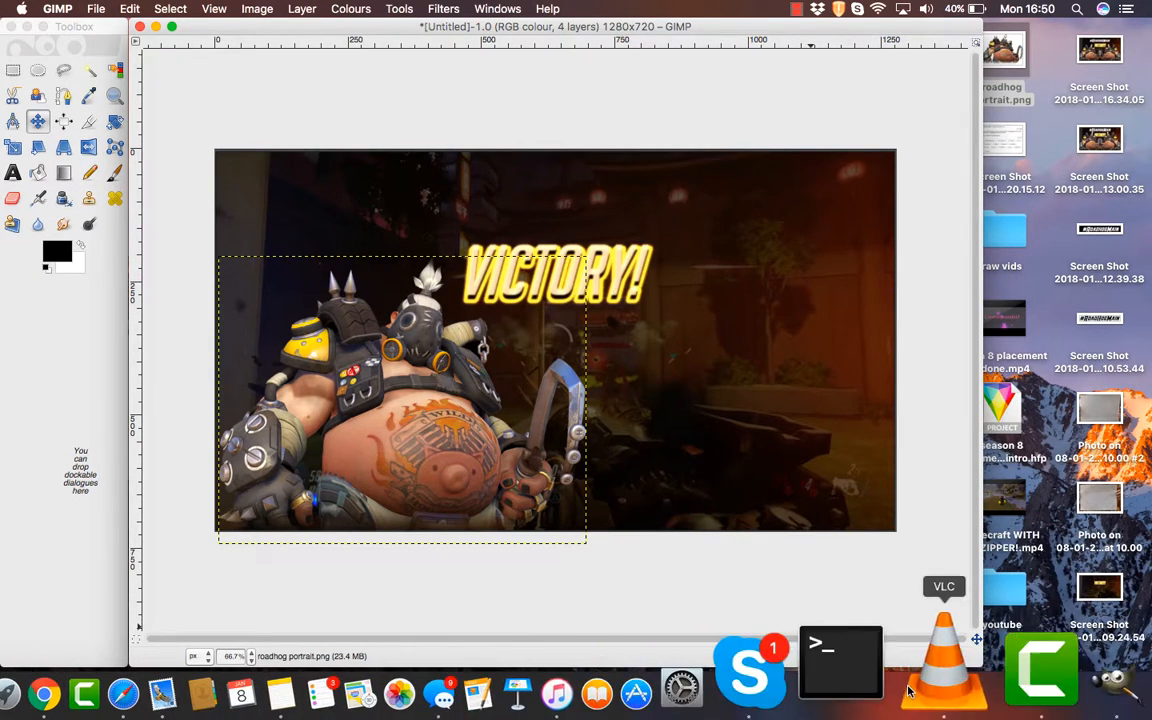
# Restore the minimised Layers dock and add a new transparent 1280 × 720 px layer above the Roadhog portrait.
pyautogui.rightClick(1035, 675)
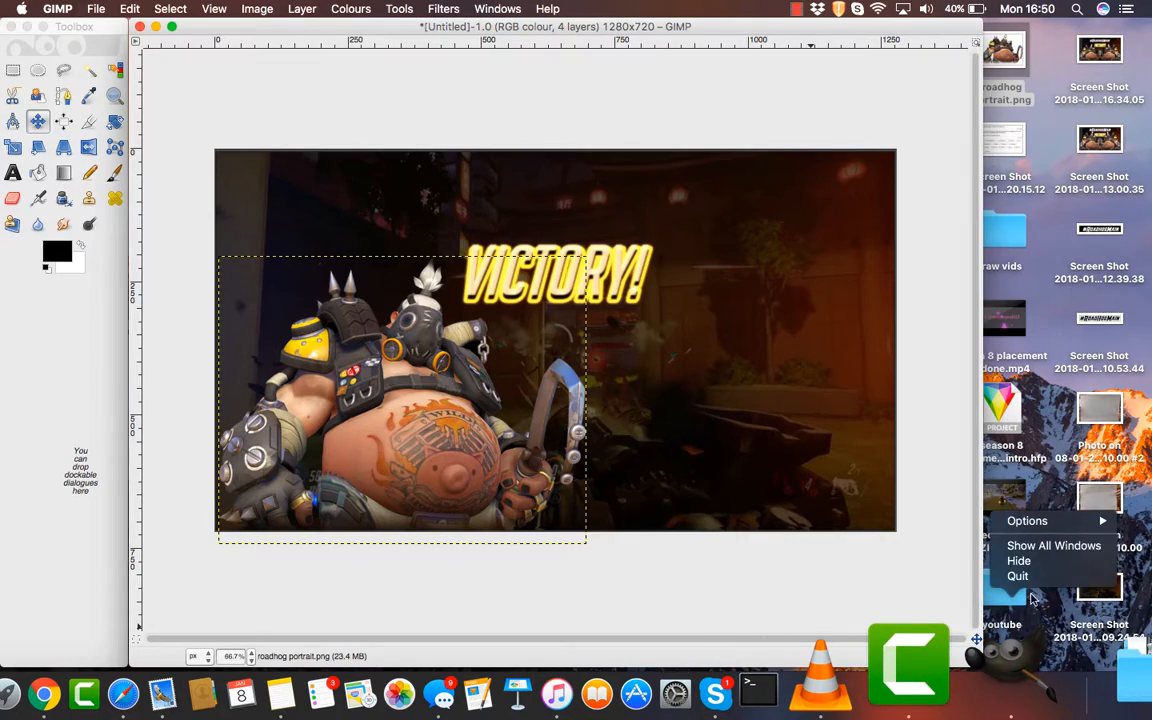
pyautogui.click(1040, 546)
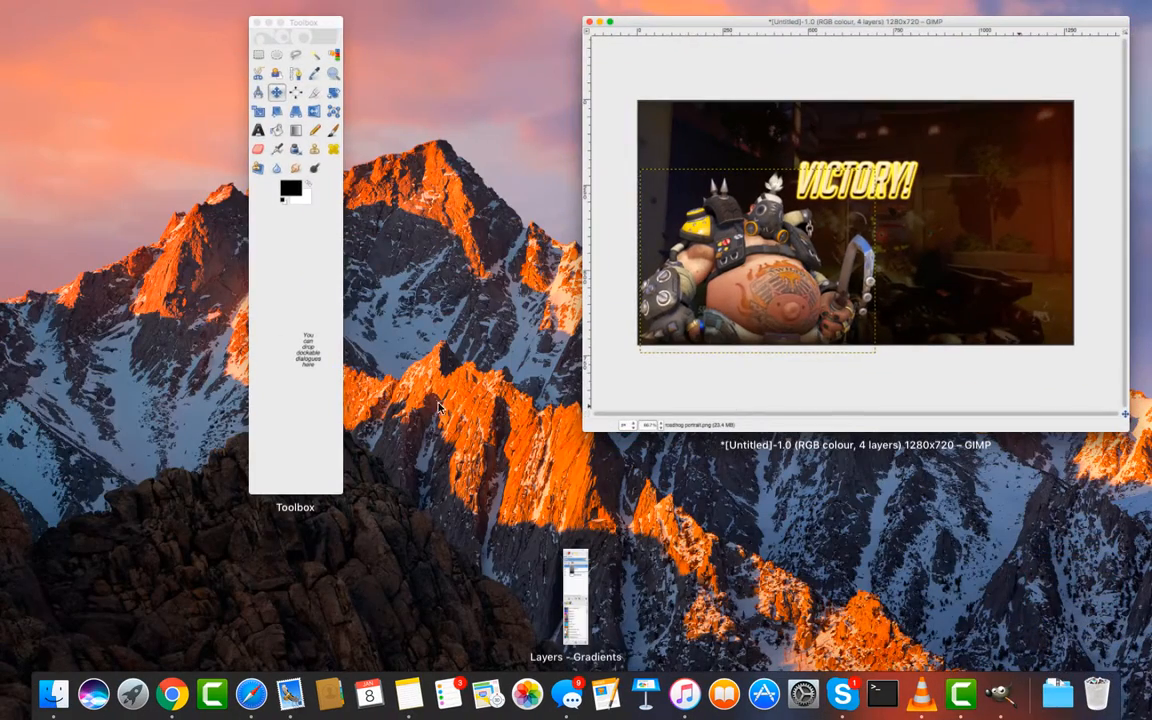
pyautogui.click(597, 577)
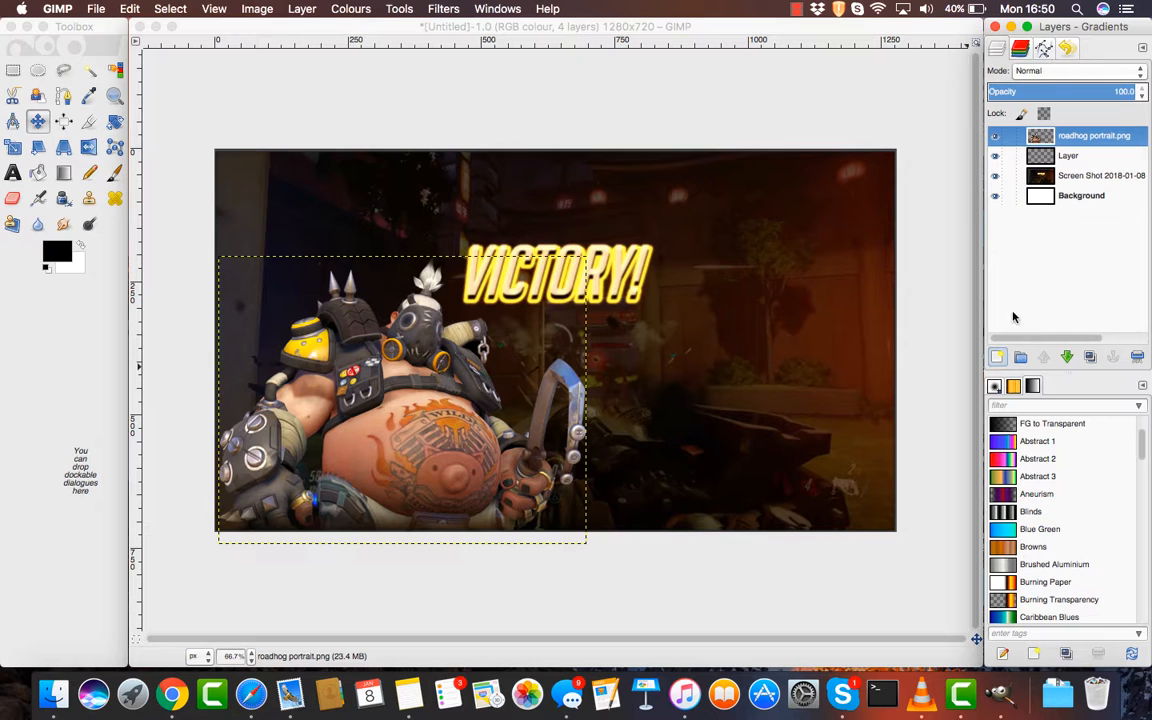
pyautogui.click(997, 358)
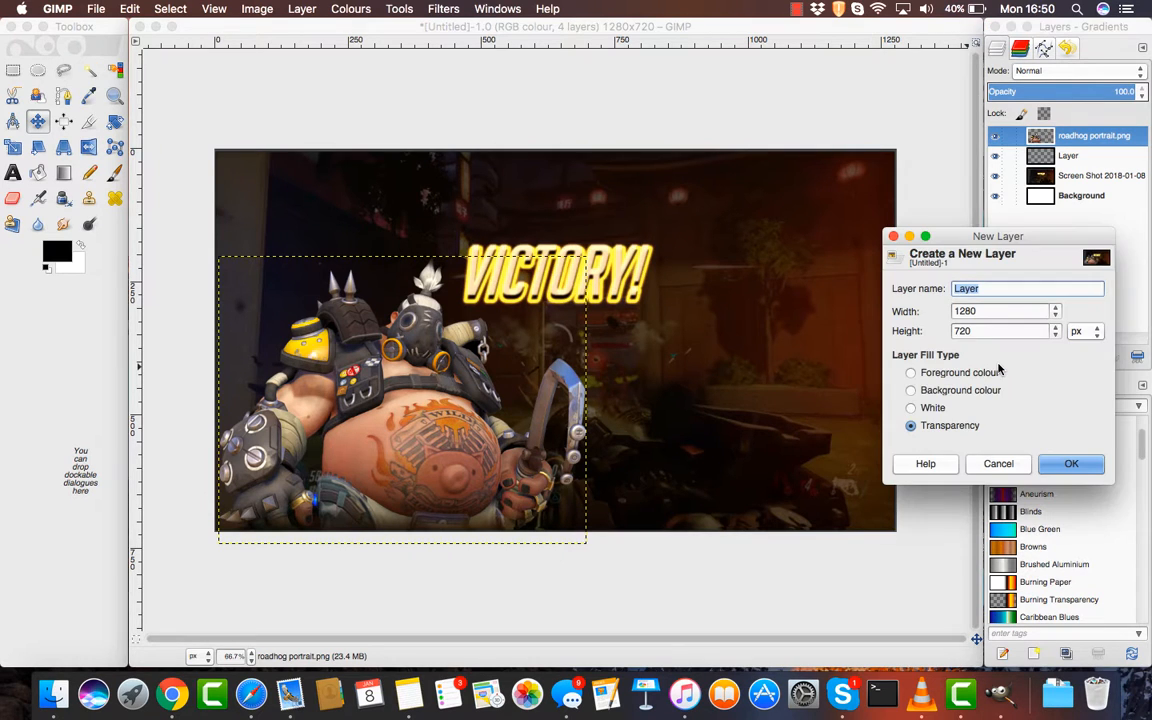
pyautogui.click(1068, 464)
# Paste the copied Roadhog image and move it to the right half of the canvas beside the first portrait.
pyautogui.press('super+v')
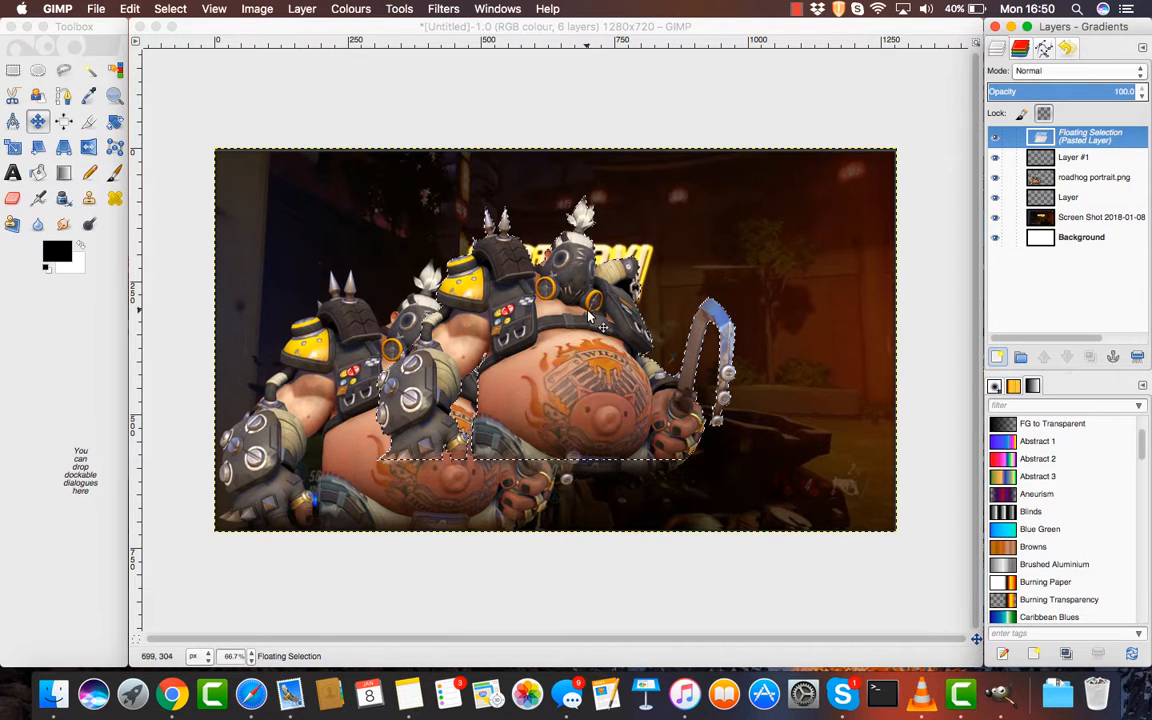
pyautogui.rightClick(645, 340)
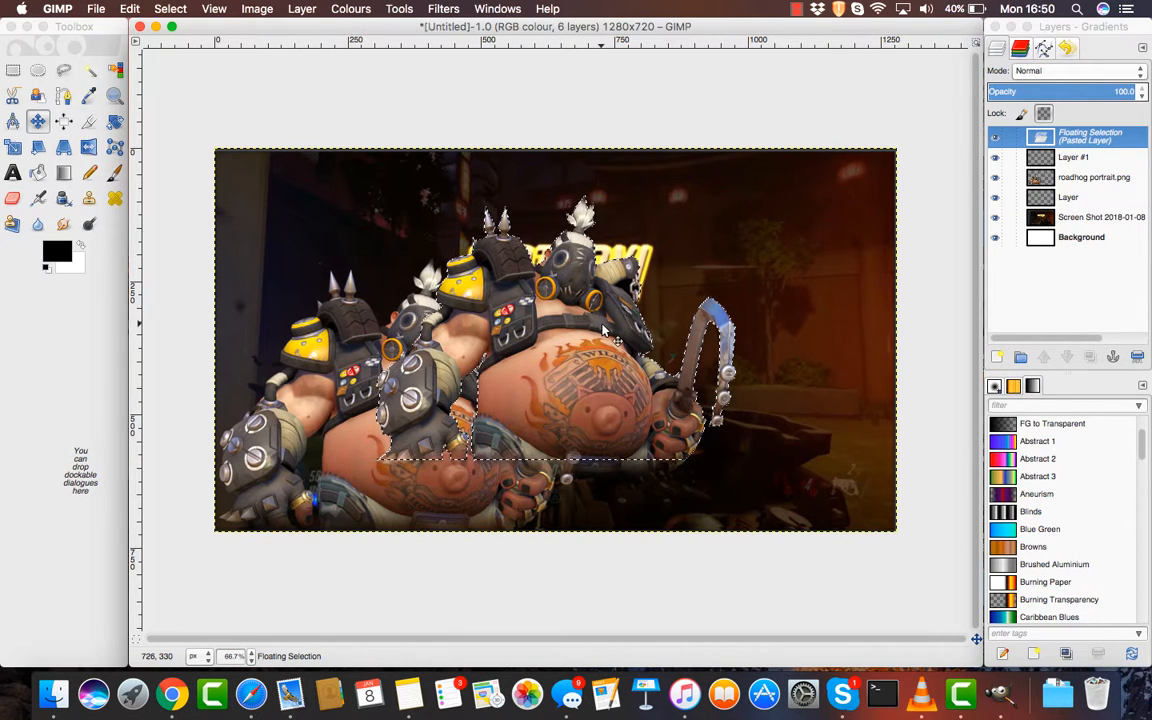
pyautogui.moveTo(612, 330); pyautogui.dragTo(743, 377)
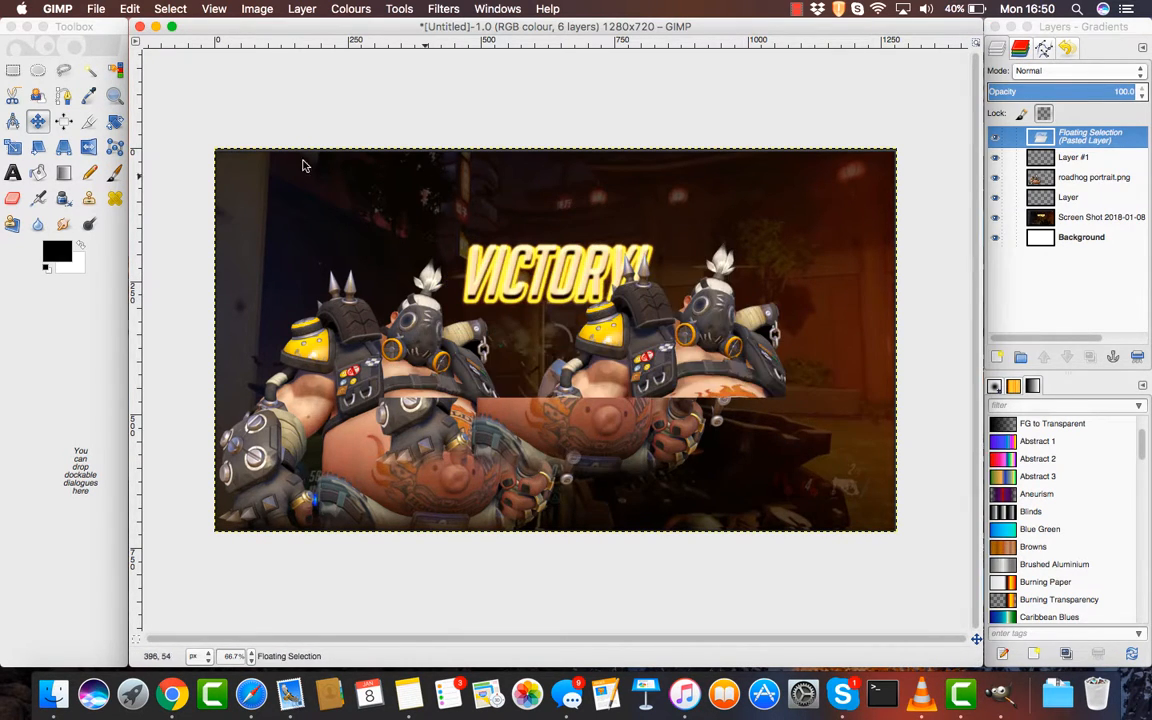
# Flip the pasted Roadhog horizontally and anchor it in the canvas's lower-right corner, facing the first portrait.
pyautogui.click(87, 148)
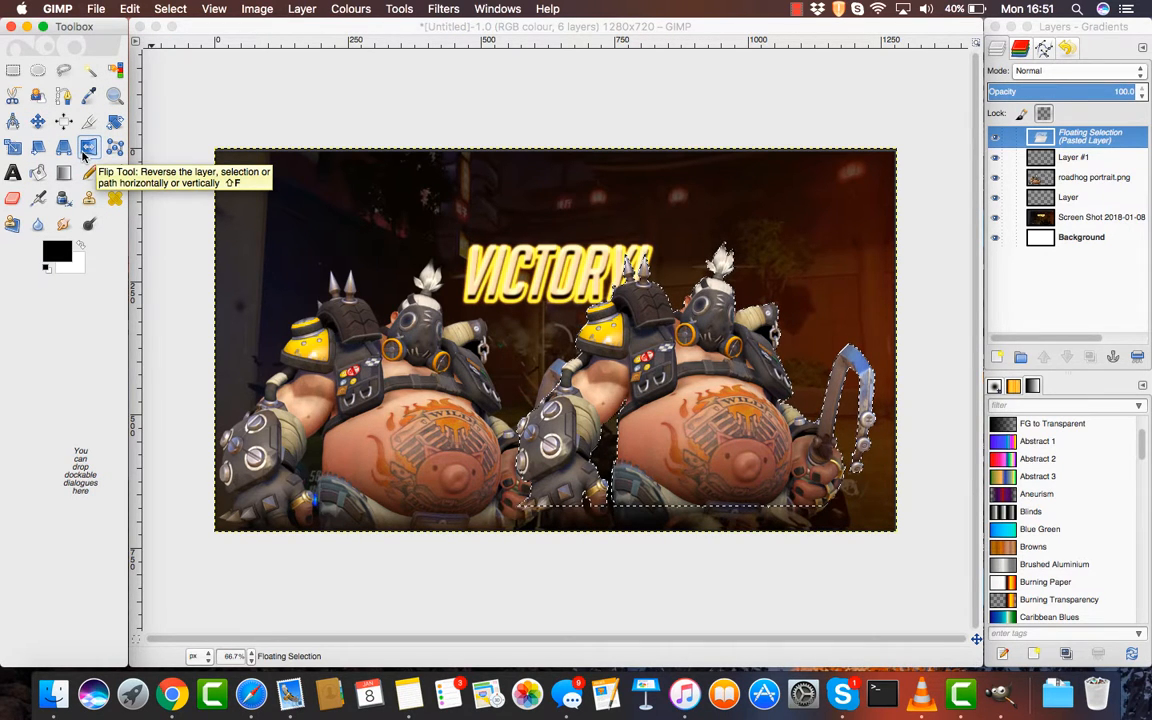
pyautogui.click(503, 370)
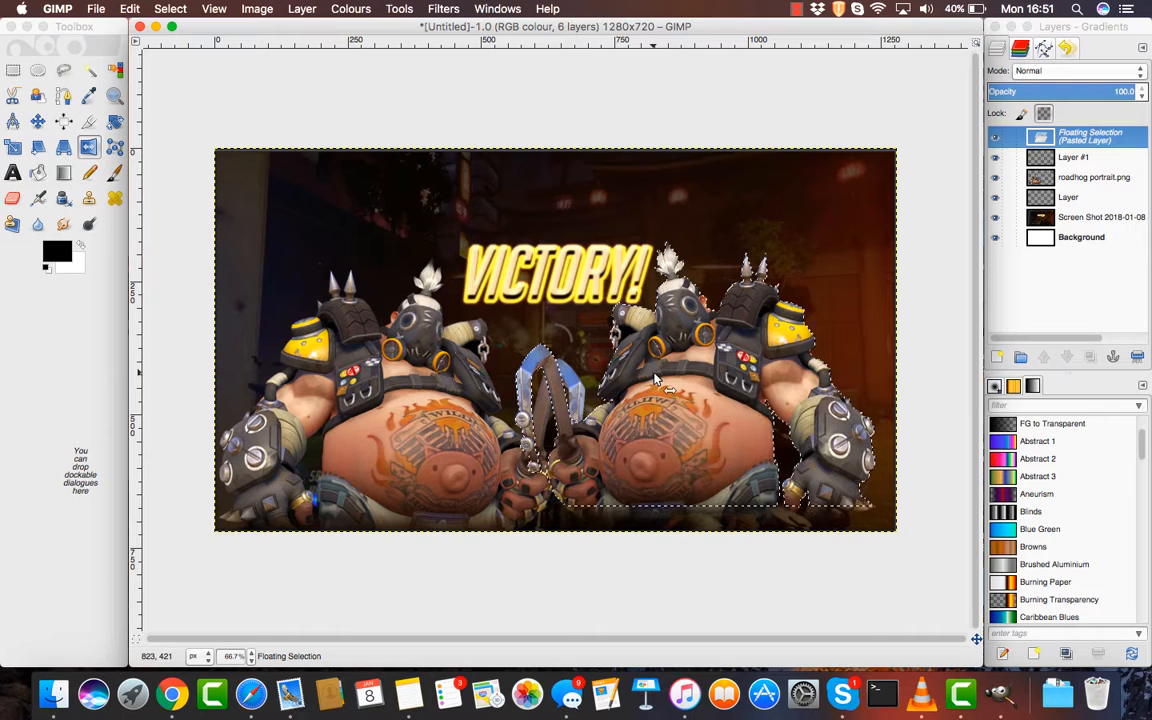
pyautogui.click(37, 121)
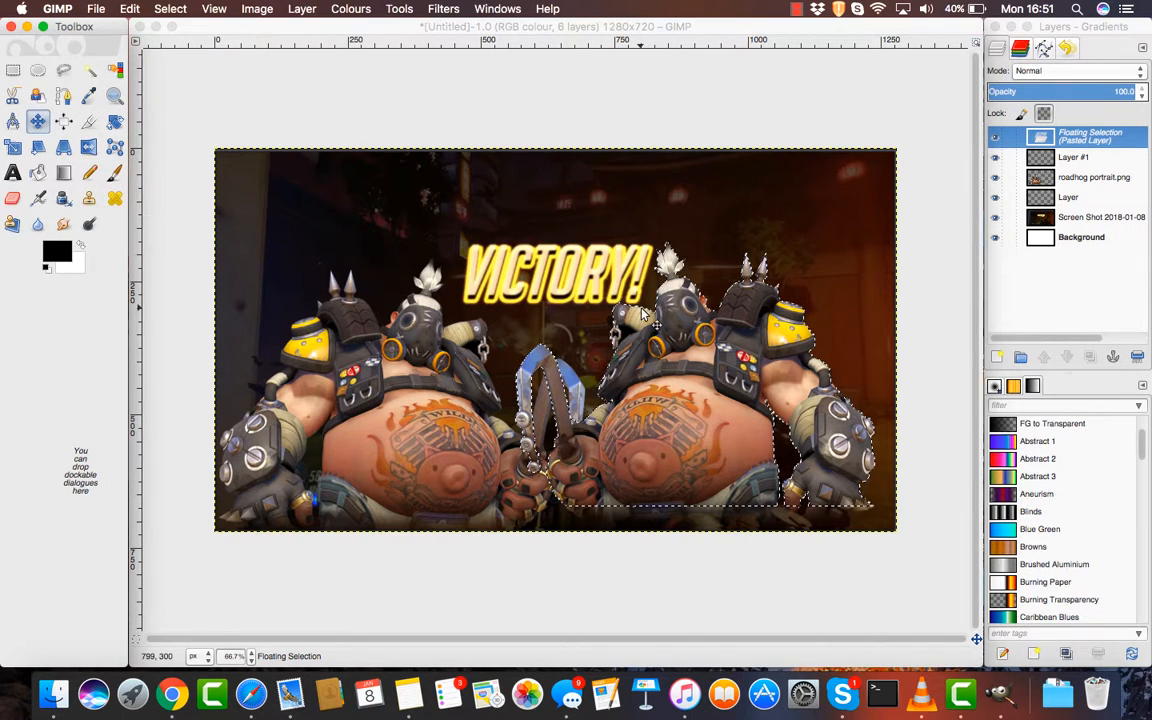
pyautogui.moveTo(657, 333); pyautogui.dragTo(680, 343)
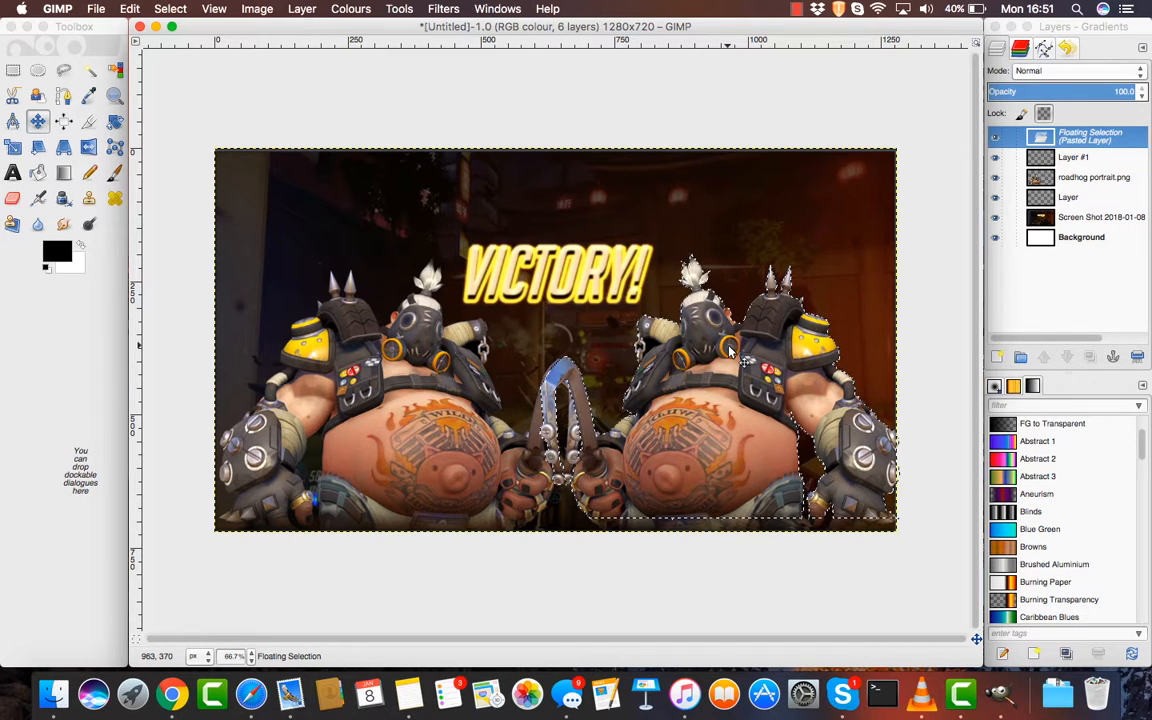
pyautogui.rightClick(712, 351)
pyautogui.click(640, 314)
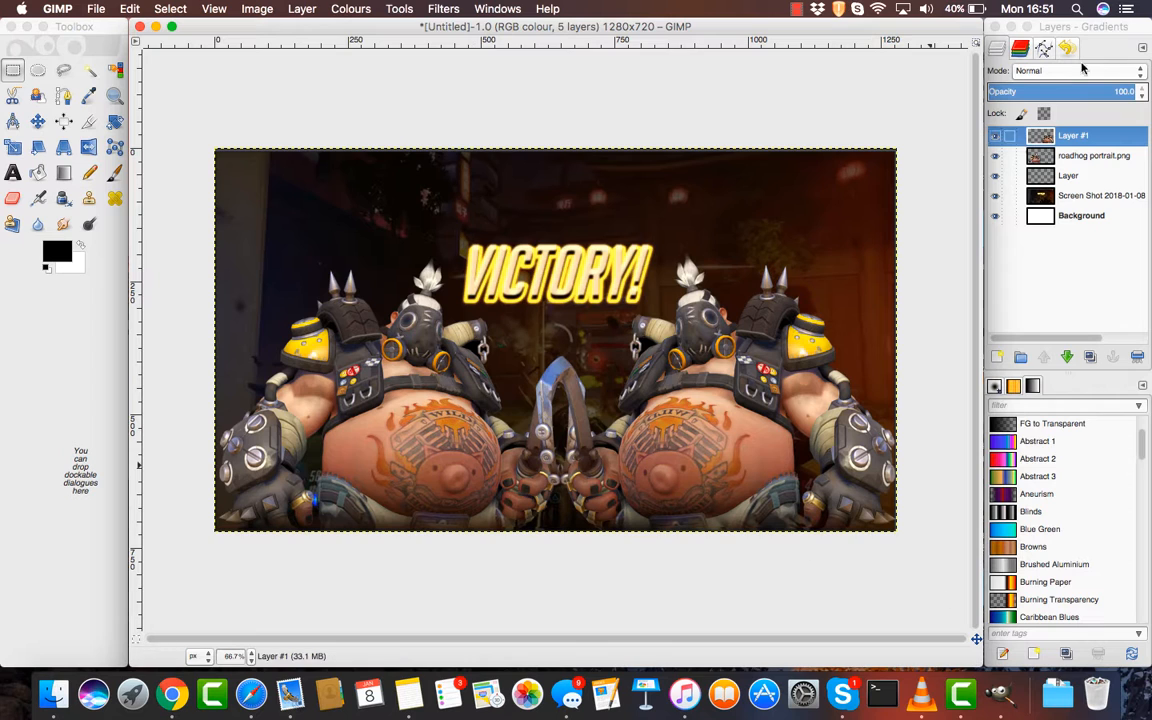
# Minimise the Layers dock and add the "#RoadhogMain" image Screen Shot 2018-01-08 at 12.39.38.png from the desktop as a layer.
pyautogui.click(1010, 26)
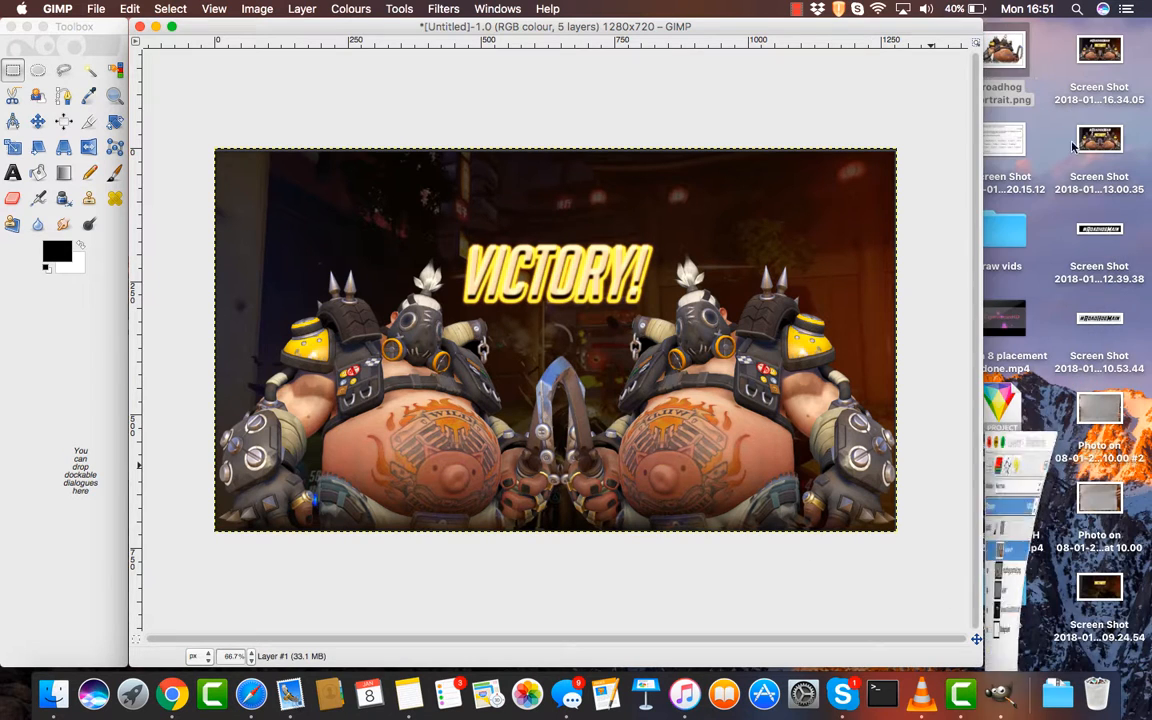
pyautogui.click(1105, 320)
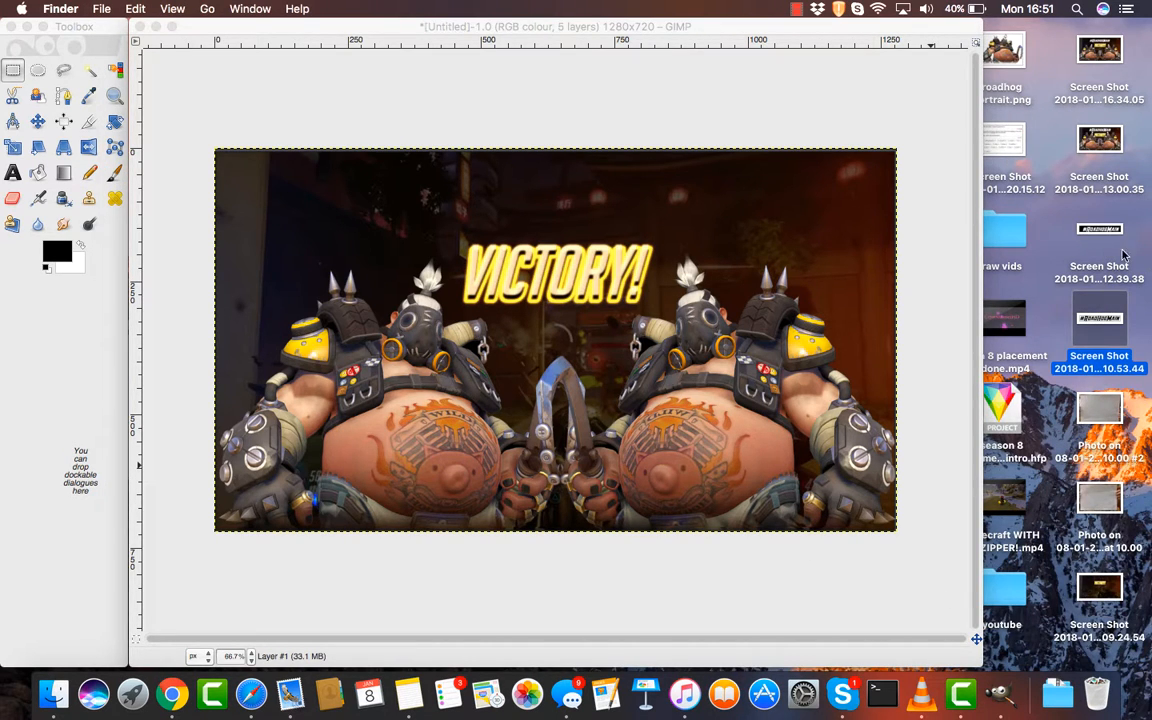
pyautogui.click(1060, 244)
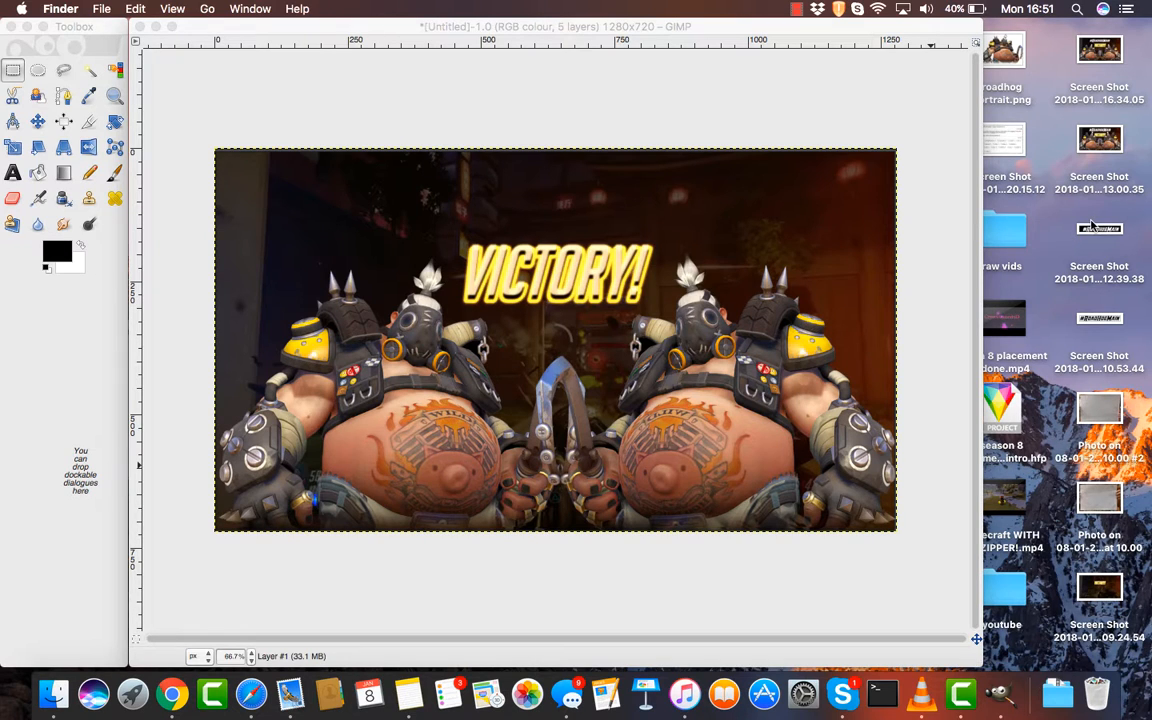
pyautogui.moveTo(1100, 232); pyautogui.dragTo(529, 186)
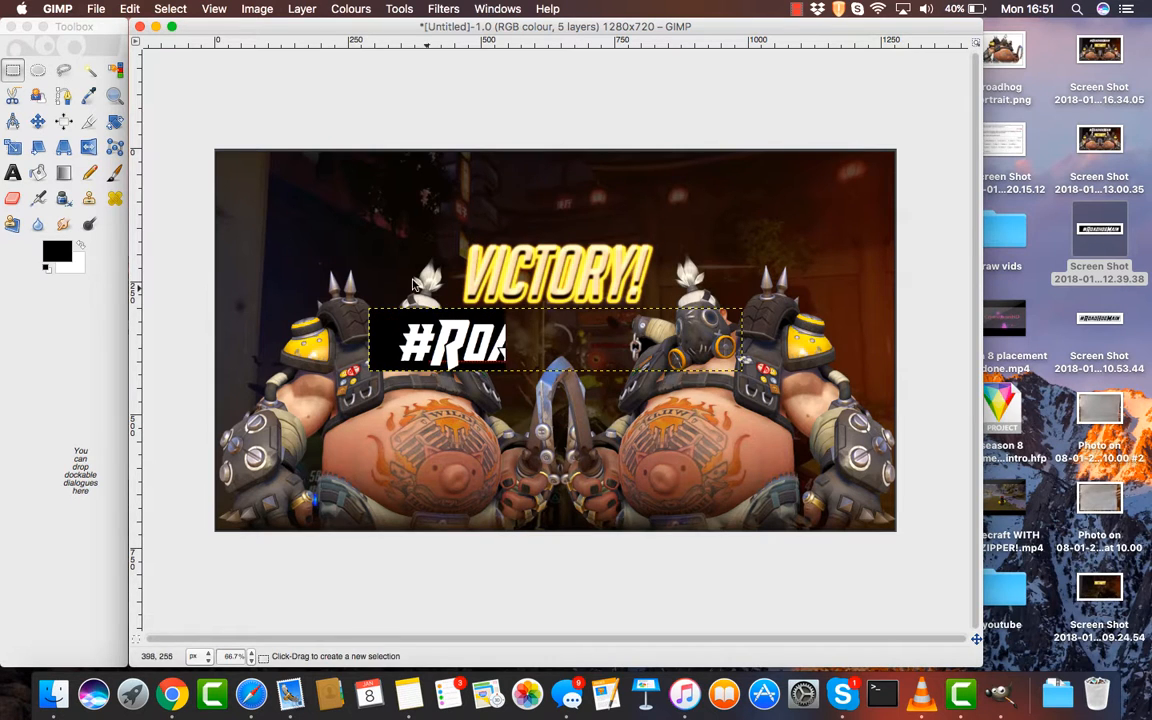
# Move the "#RoadhogMain" text layer above the "VICTORY!" lettering.
pyautogui.click(37, 120)
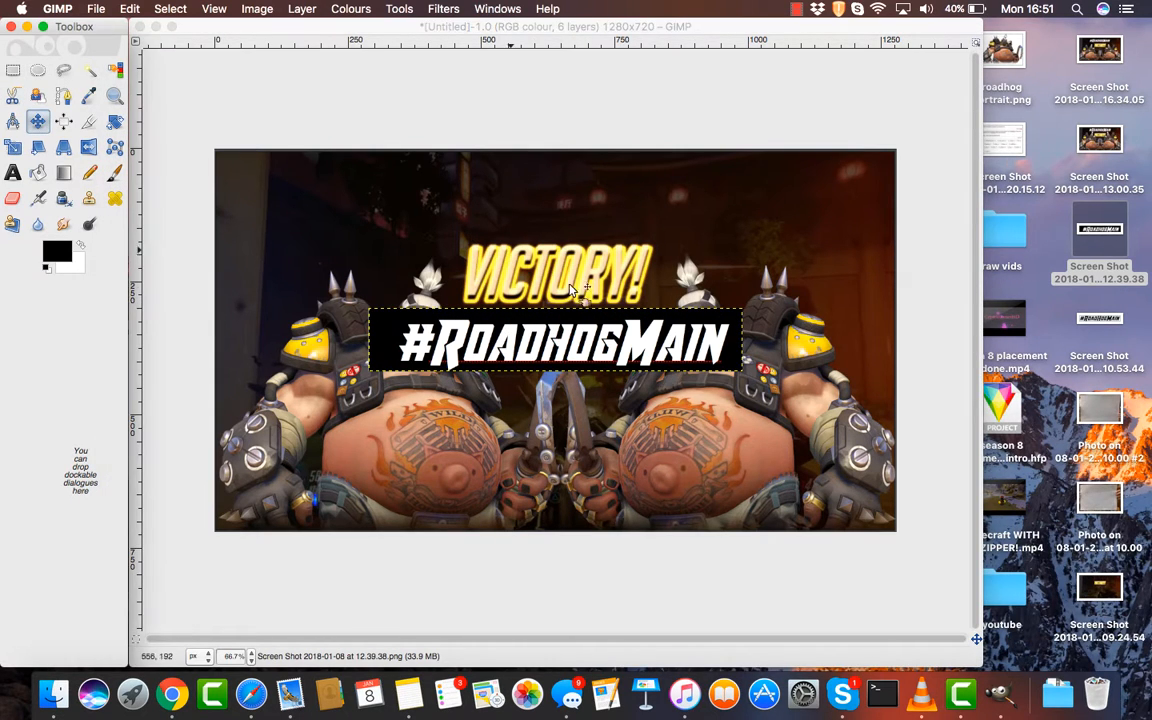
pyautogui.rightClick(571, 336)
pyautogui.click(563, 237)
pyautogui.moveTo(485, 309); pyautogui.dragTo(480, 176)
# Enlarge the "#RoadhogMain" layer to about two thirds of the canvas width and centre it above "VICTORY!".
pyautogui.click(12, 146)
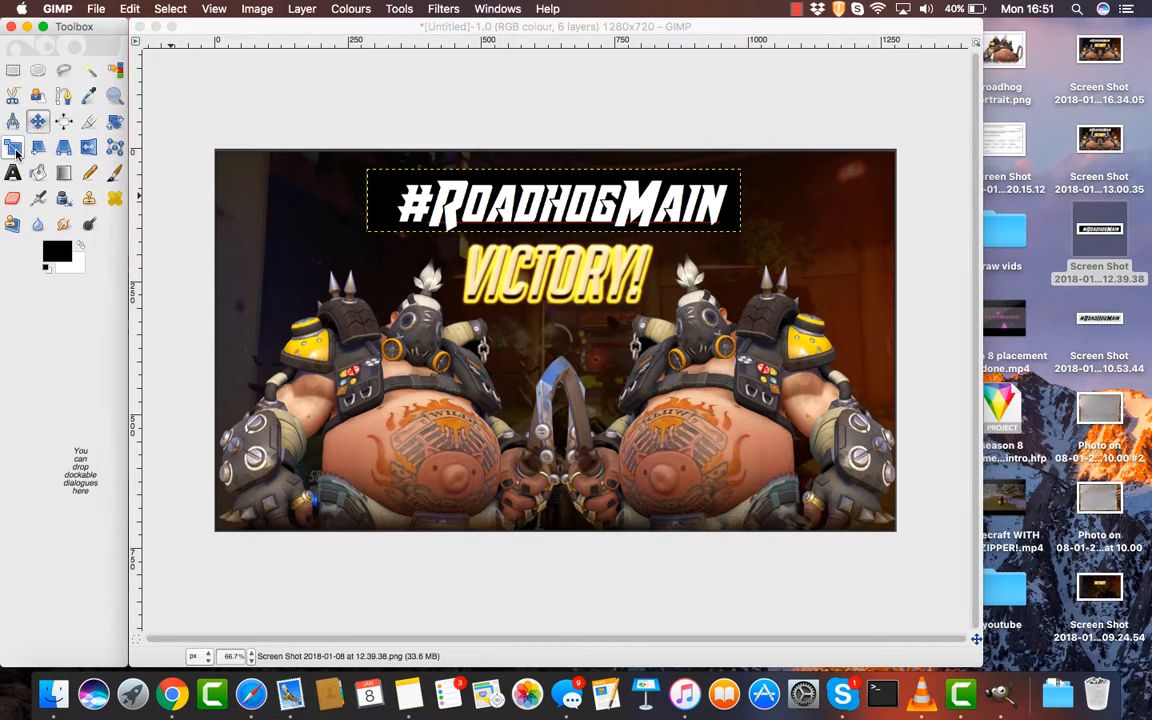
pyautogui.click(499, 204)
pyautogui.moveTo(358, 164); pyautogui.dragTo(258, 138)
pyautogui.click(707, 141)
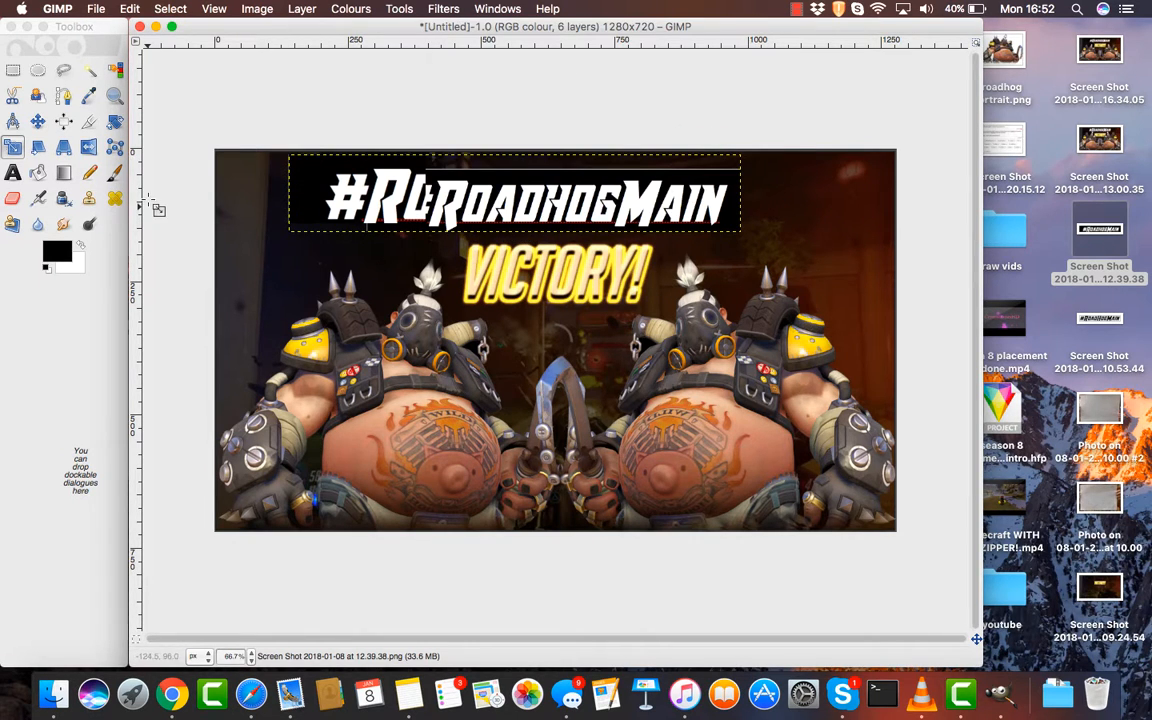
pyautogui.click(38, 122)
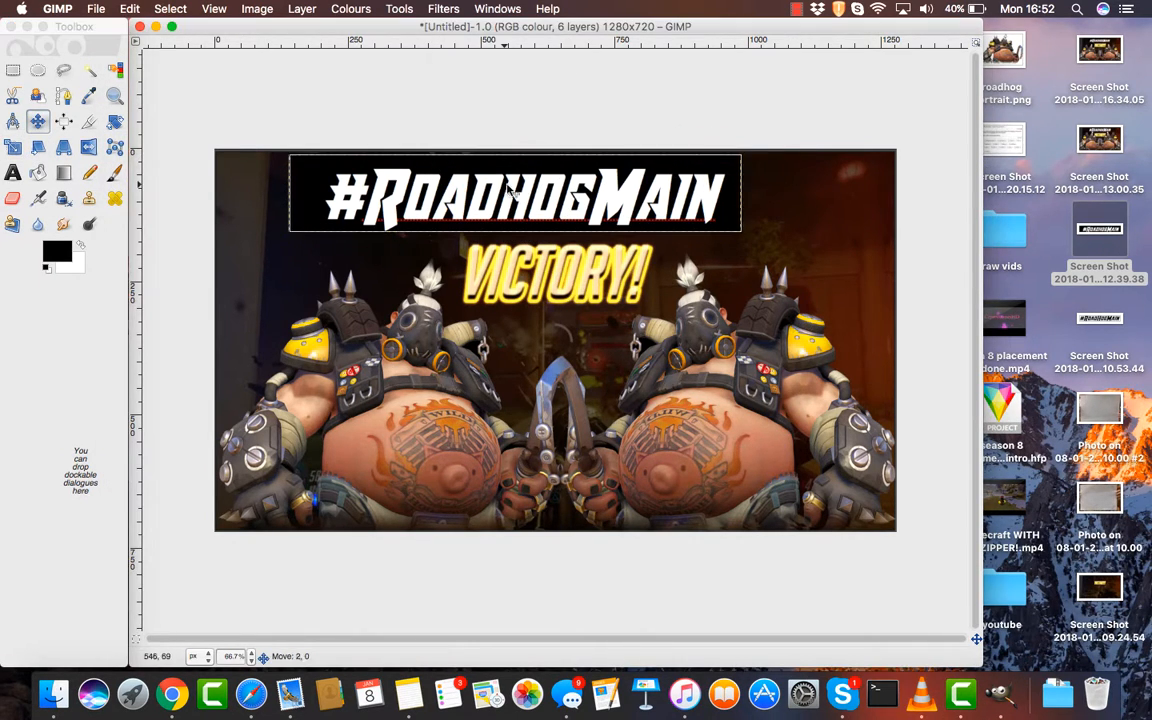
pyautogui.moveTo(507, 191); pyautogui.dragTo(540, 196)
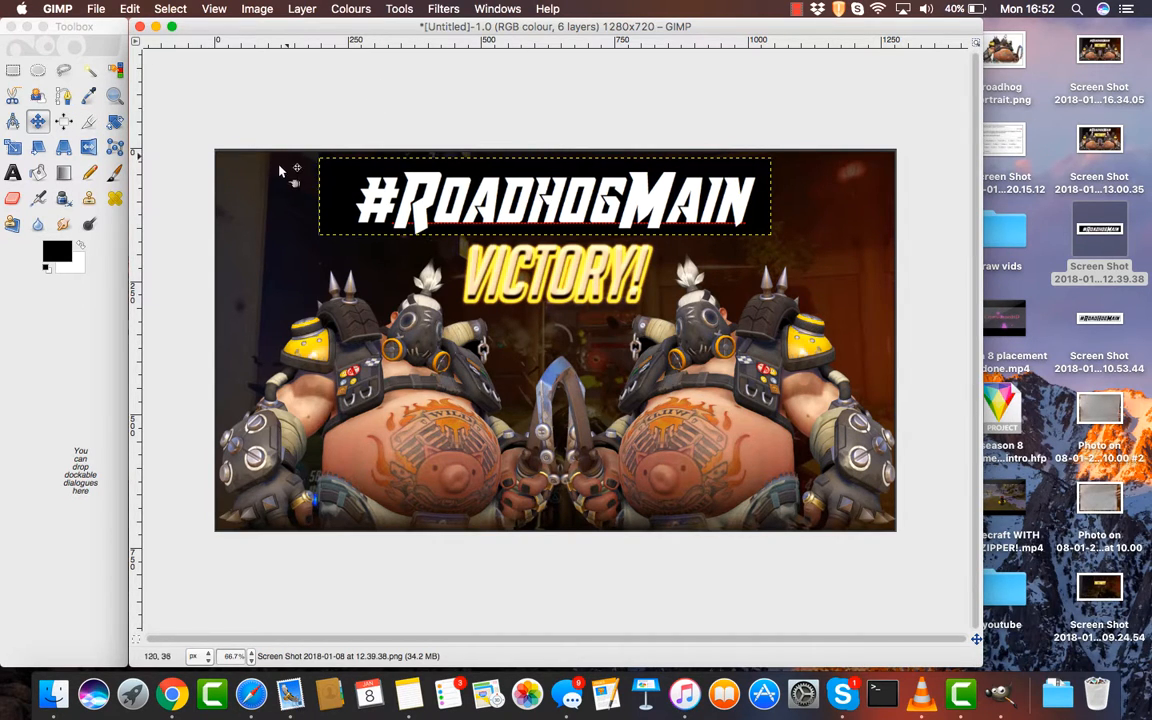
# Select the black background around the "#RoadhogMain" text with Fuzzy Select and clear it.
pyautogui.click(88, 71)
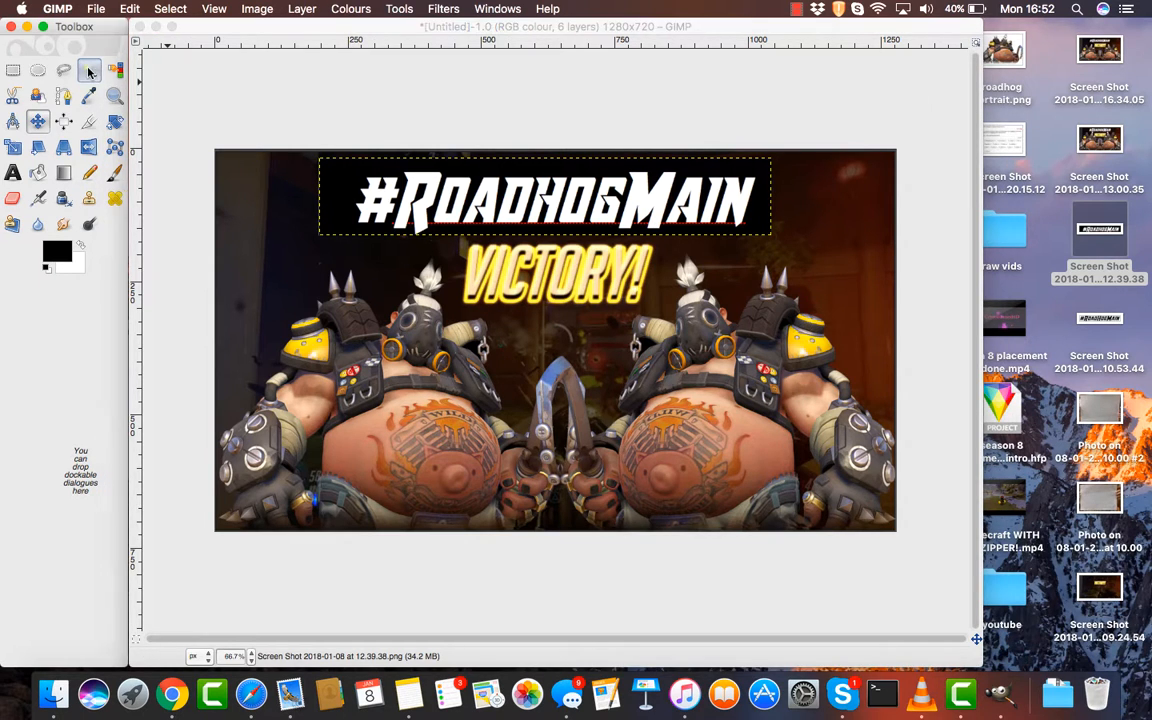
pyautogui.click(333, 187)
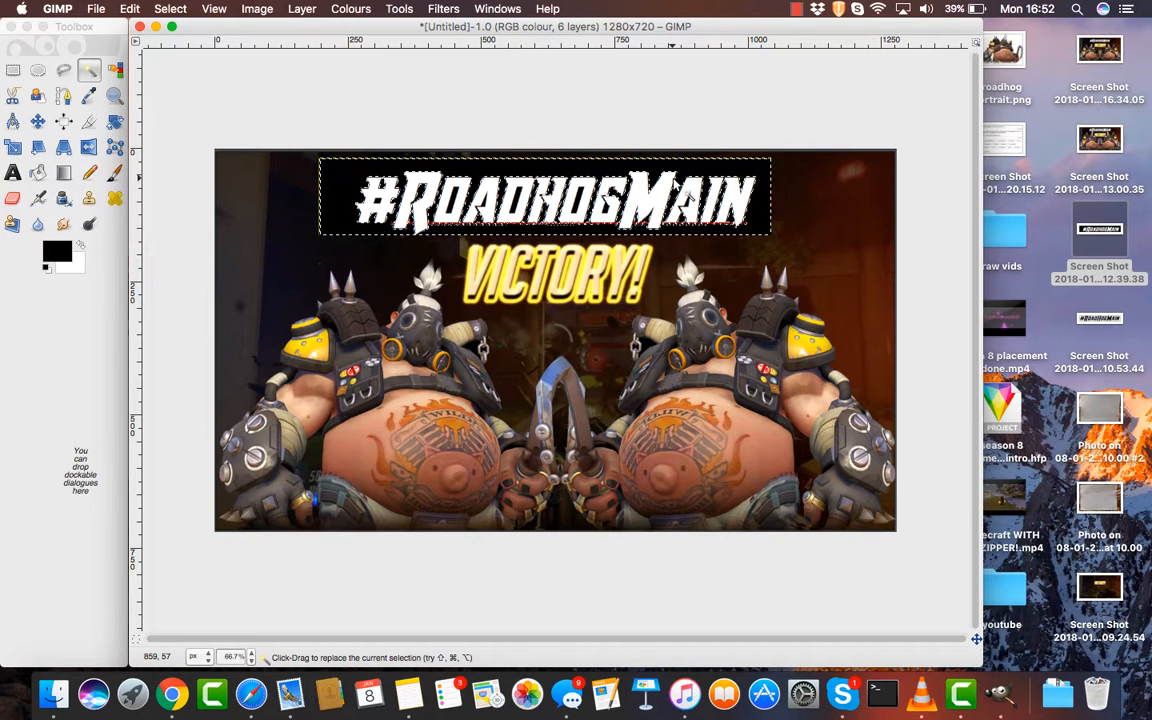
pyautogui.rightClick(676, 184)
pyautogui.moveTo(733, 211)
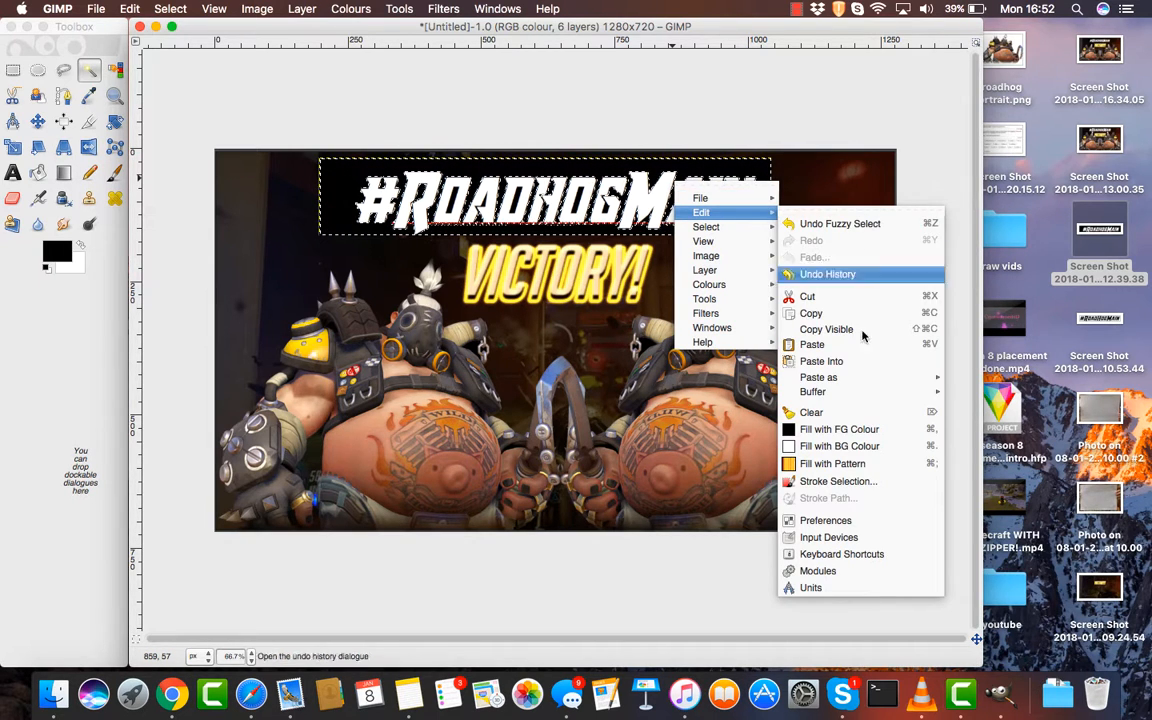
pyautogui.click(848, 412)
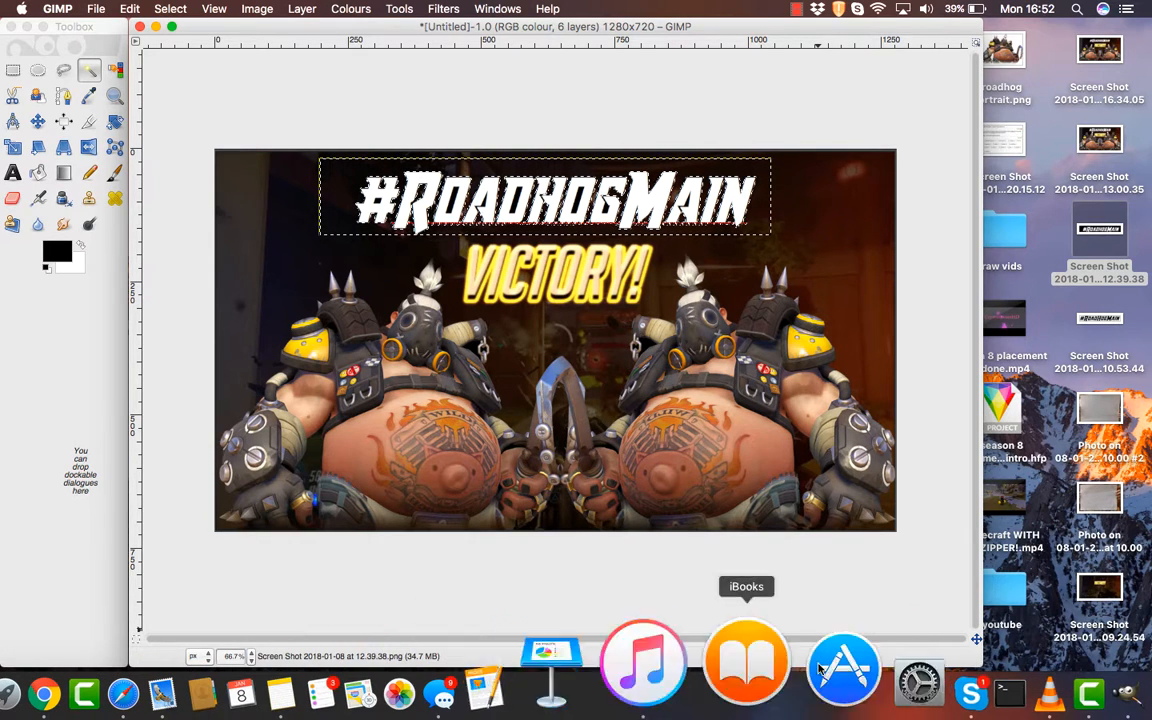
# Bring the minimised Layers dock back on screen.
pyautogui.rightClick(1000, 670)
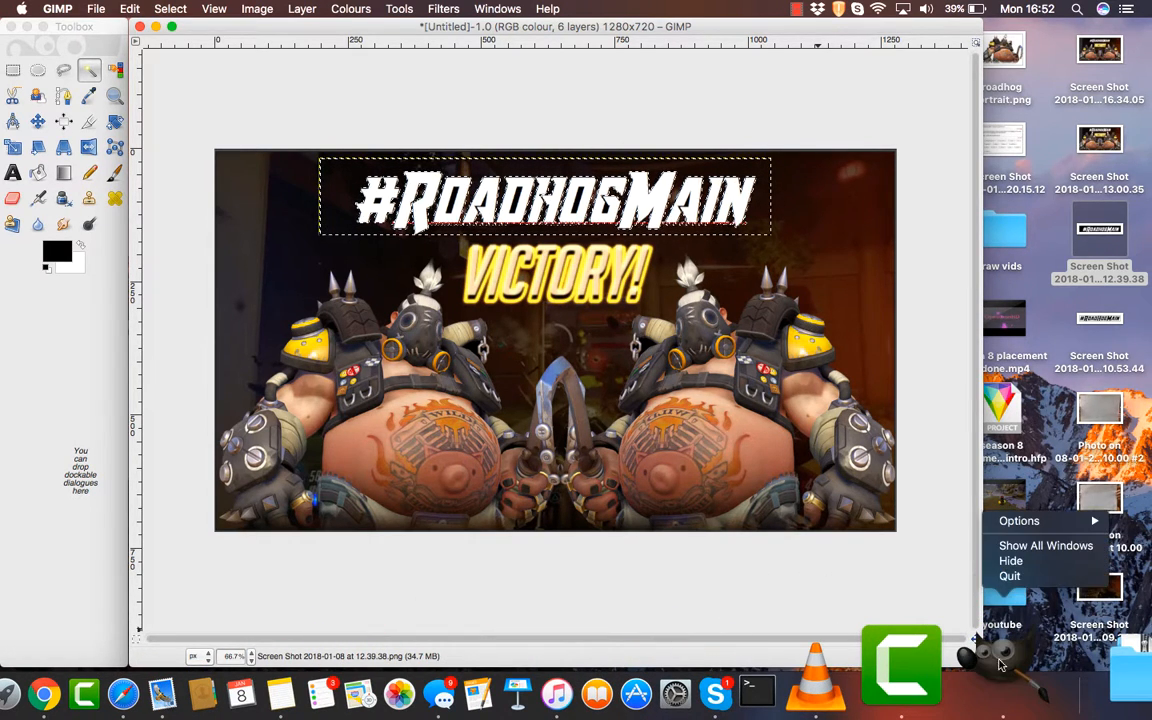
pyautogui.click(1025, 553)
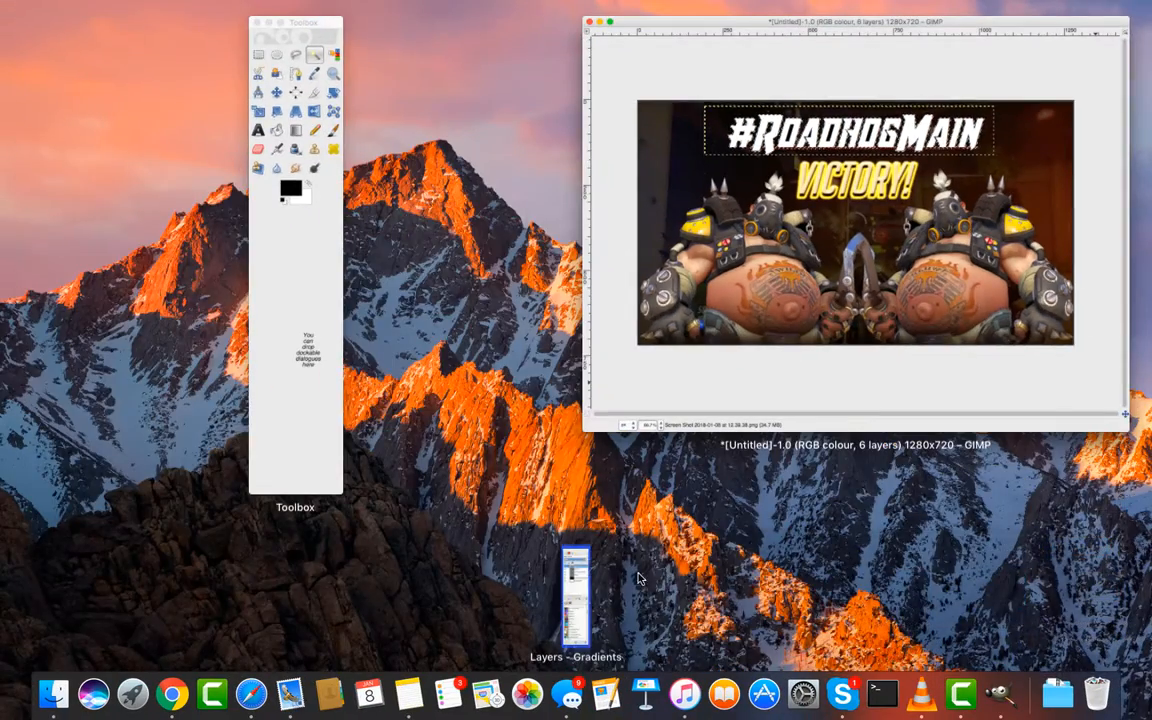
pyautogui.click(576, 604)
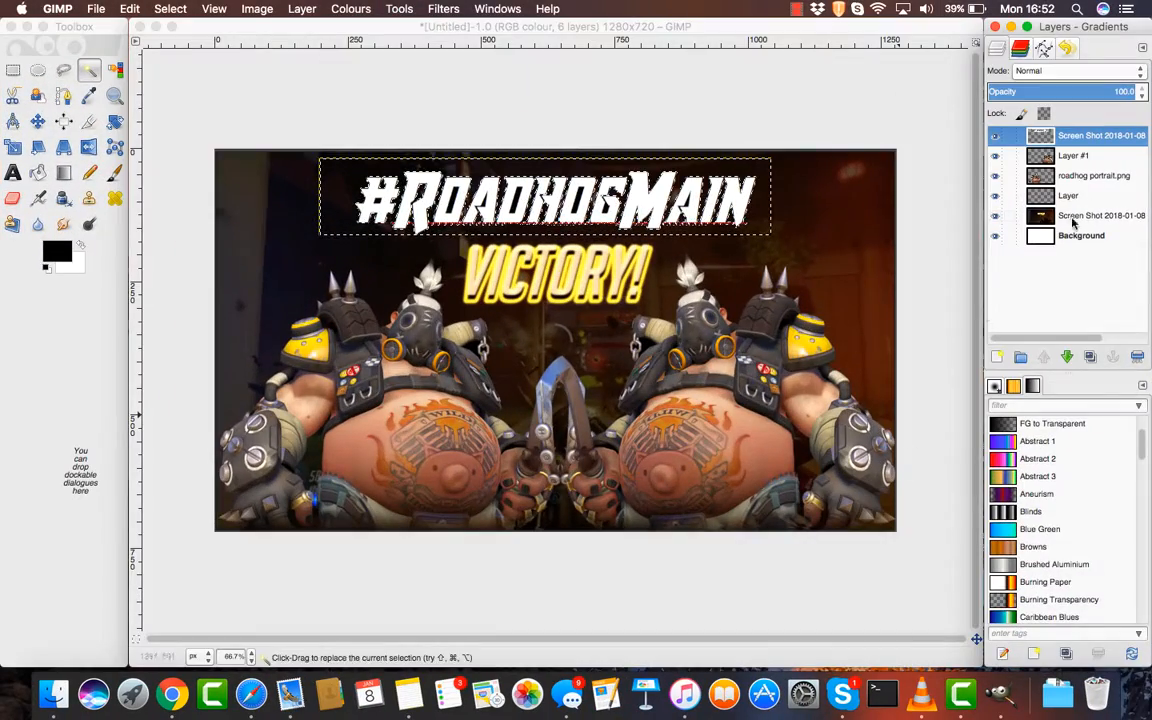
pyautogui.rightClick(1062, 145)
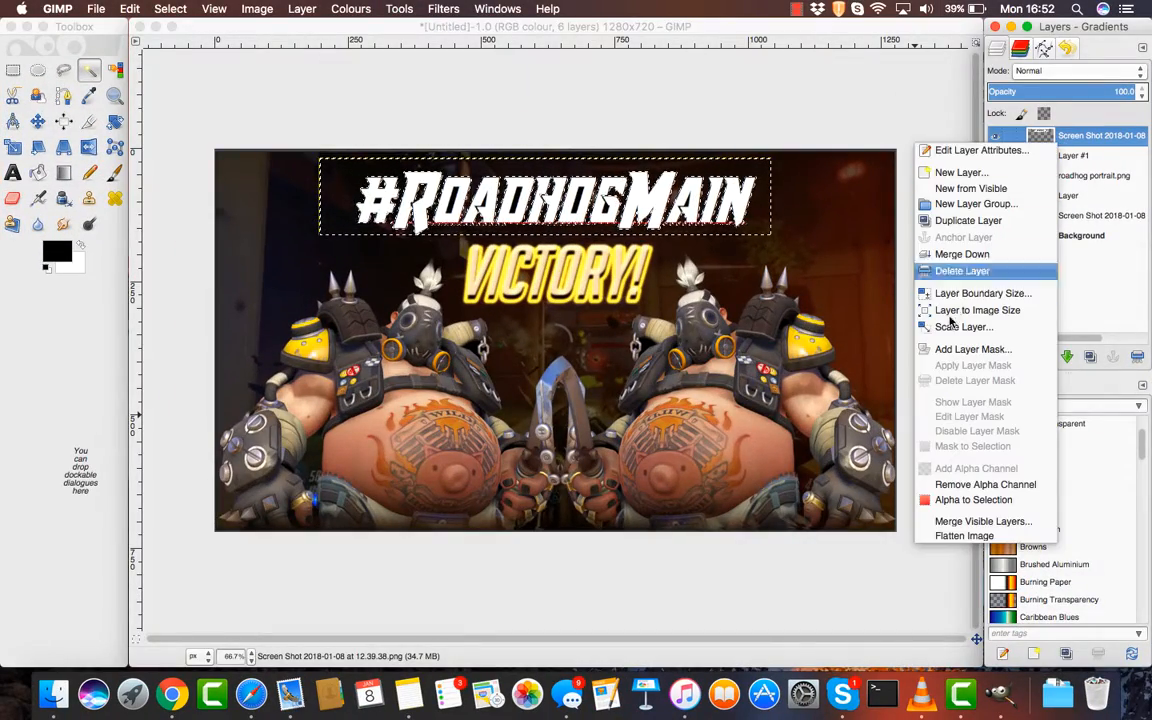
pyautogui.click(951, 352)
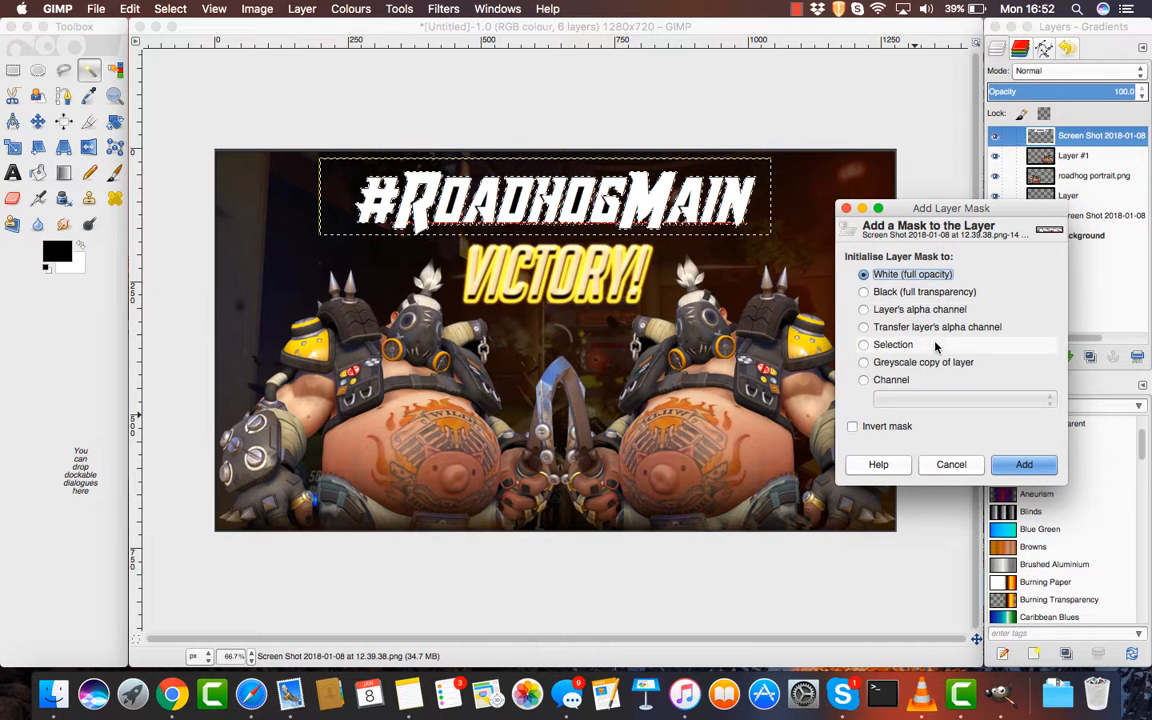
pyautogui.click(939, 465)
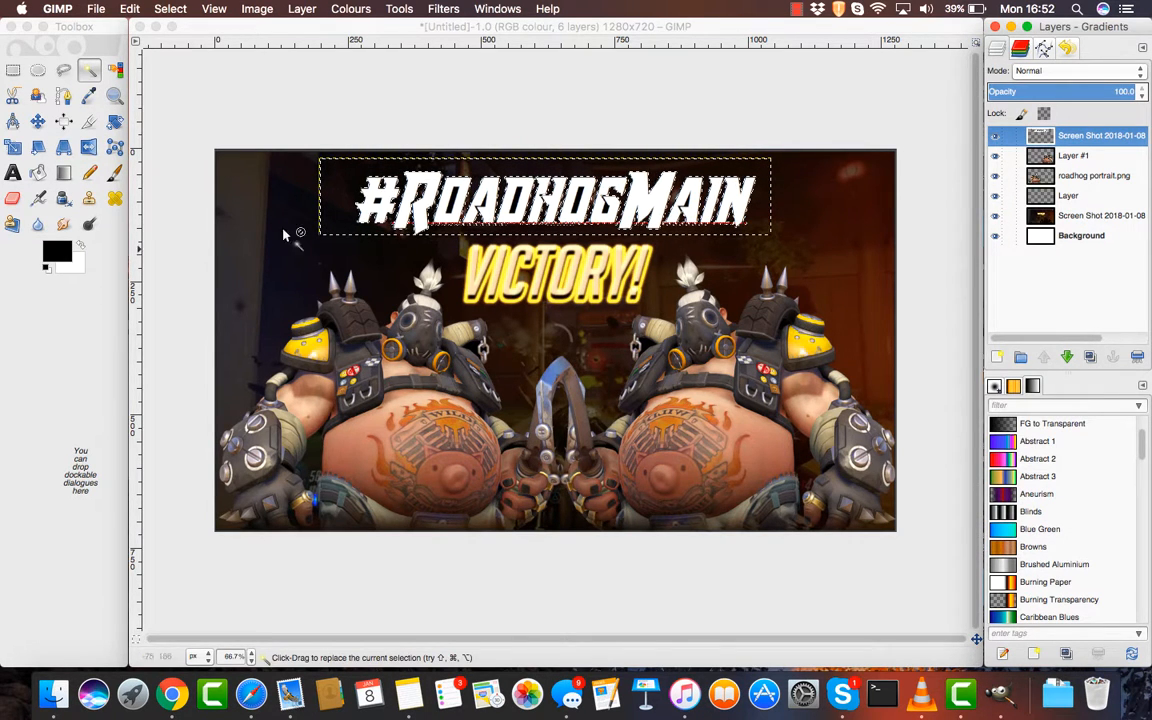
# Make the layer named "Layer" active and drop the current selection with the Rectangle Select tool.
pyautogui.click(1068, 196)
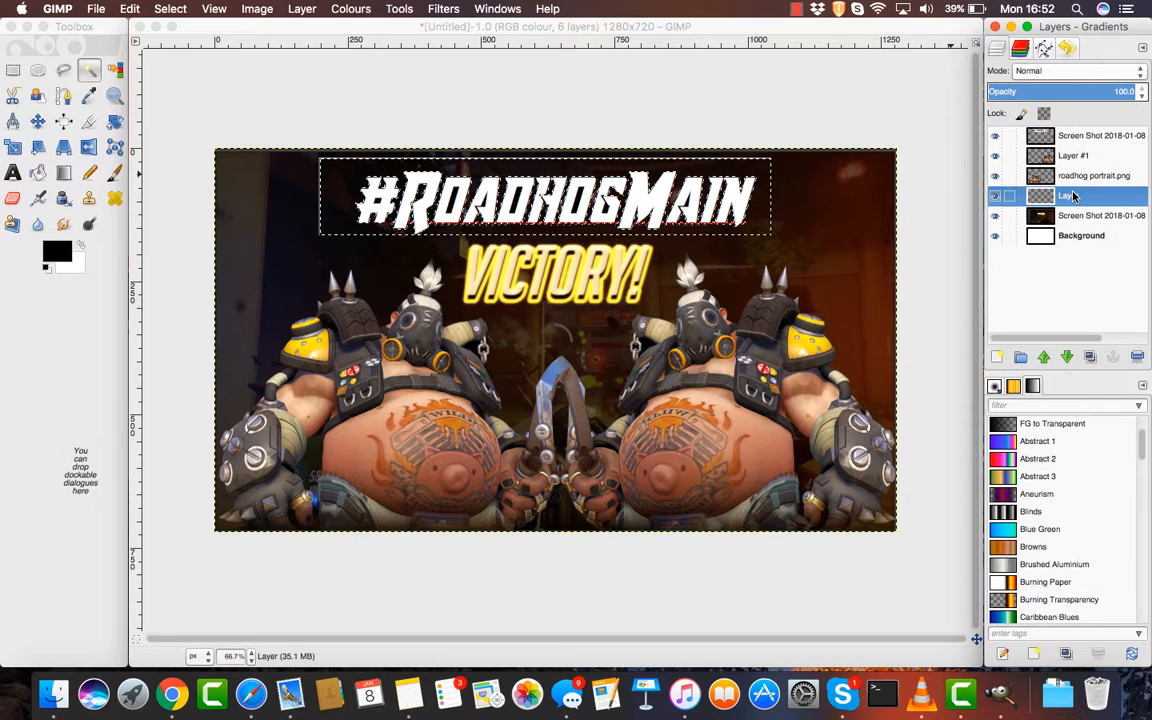
pyautogui.click(13, 70)
pyautogui.click(174, 111)
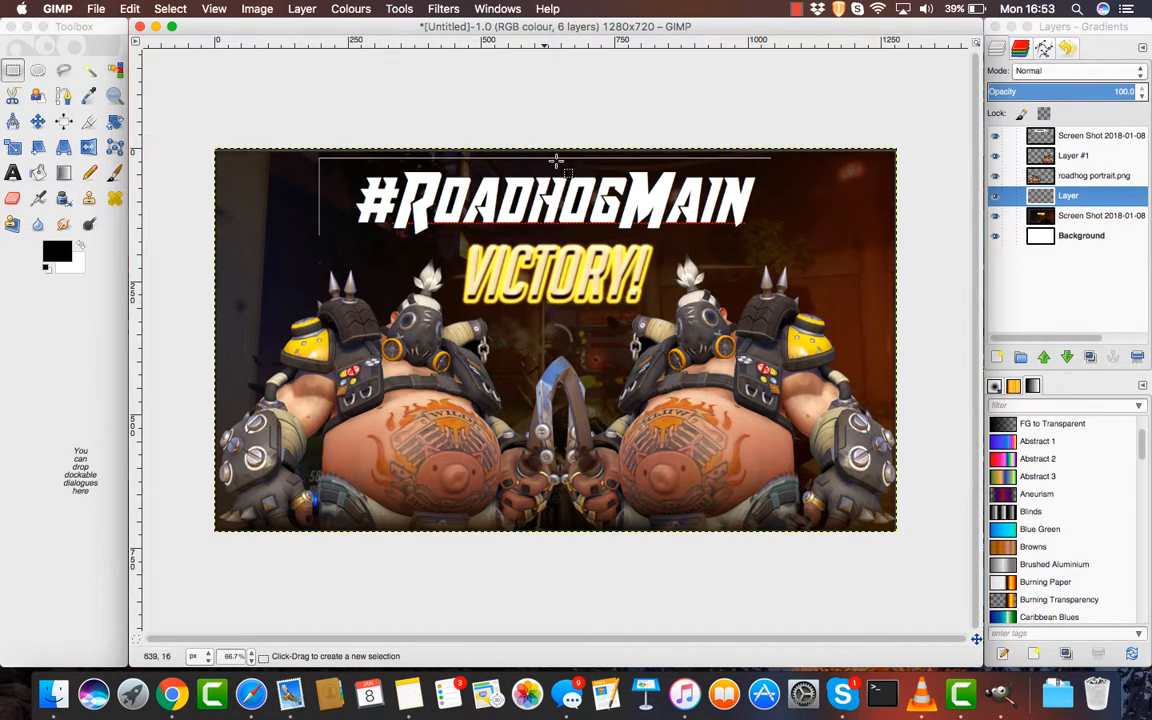
# Add a white (full opacity) layer mask to the "#RoadhogMain" layer.
pyautogui.click(1093, 137)
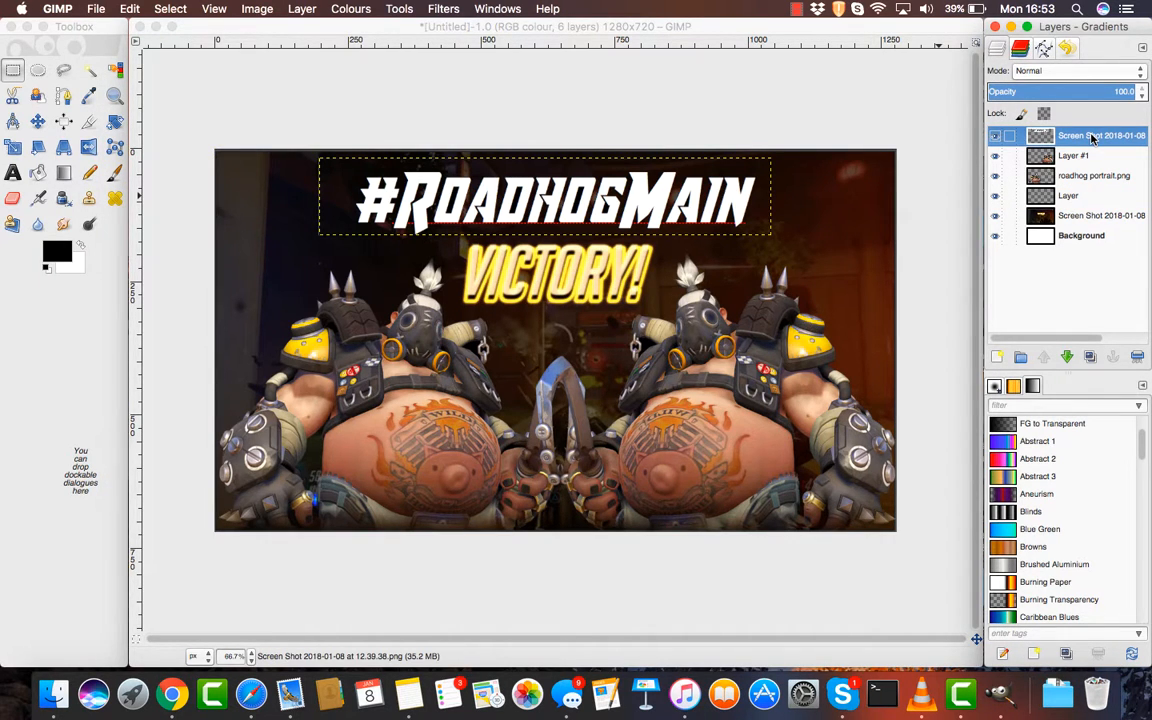
pyautogui.rightClick(1093, 137)
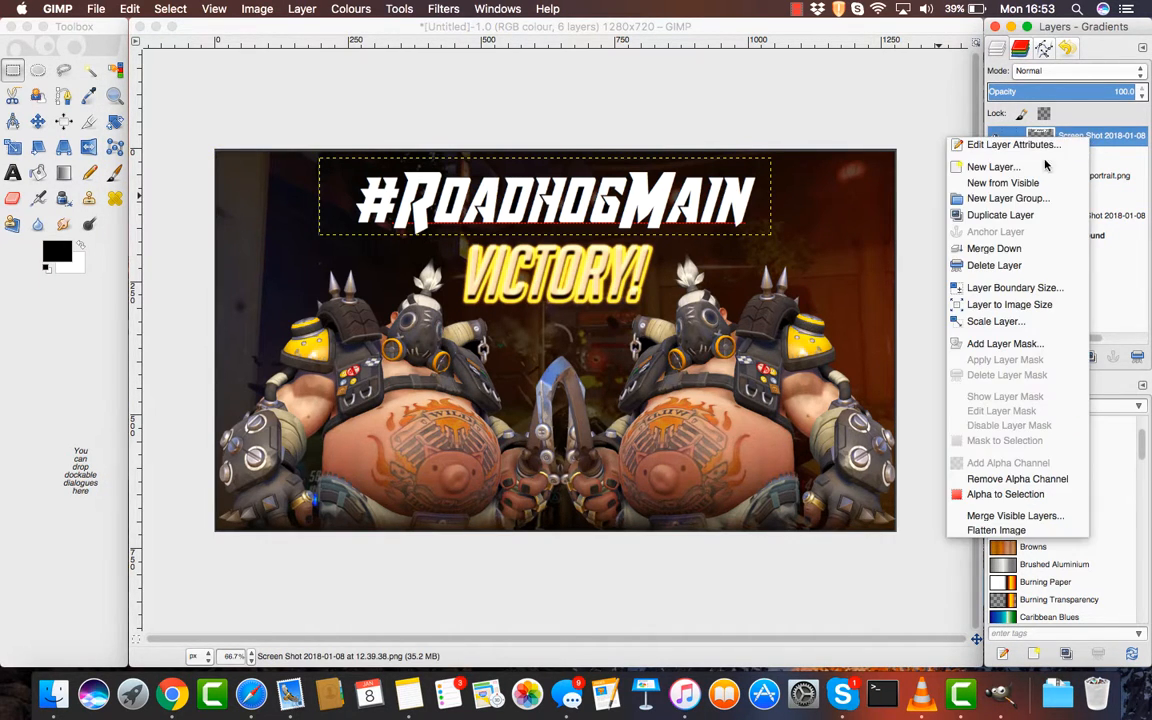
pyautogui.click(1003, 346)
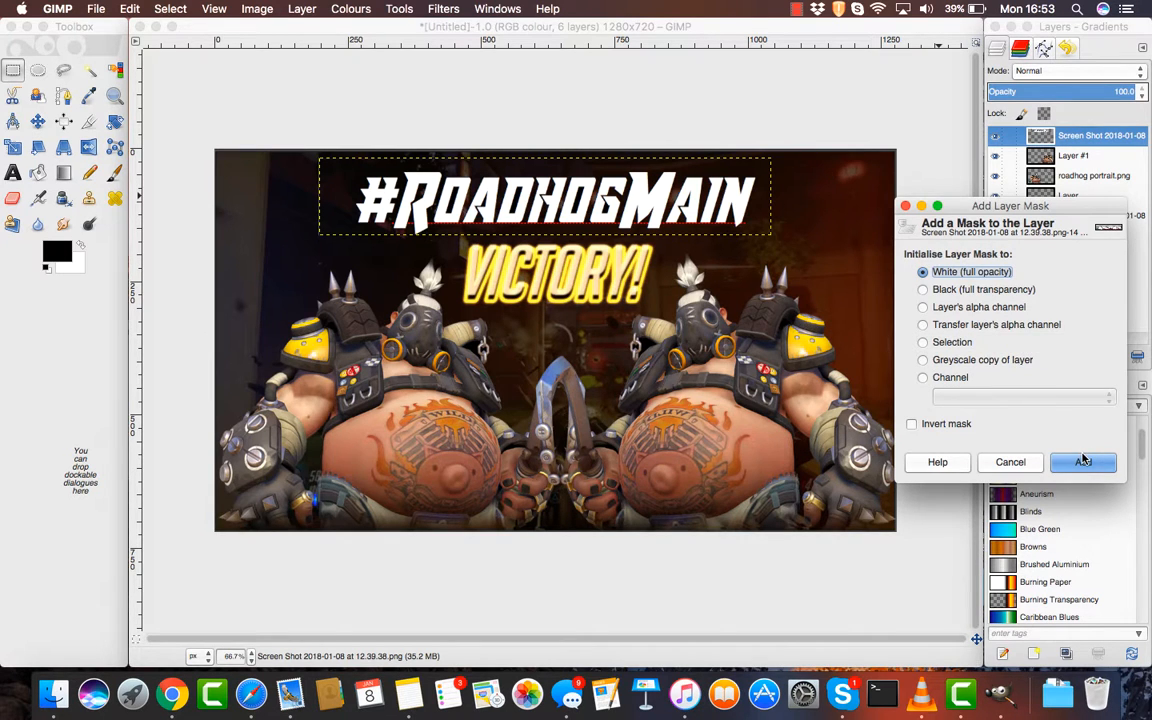
pyautogui.click(1083, 461)
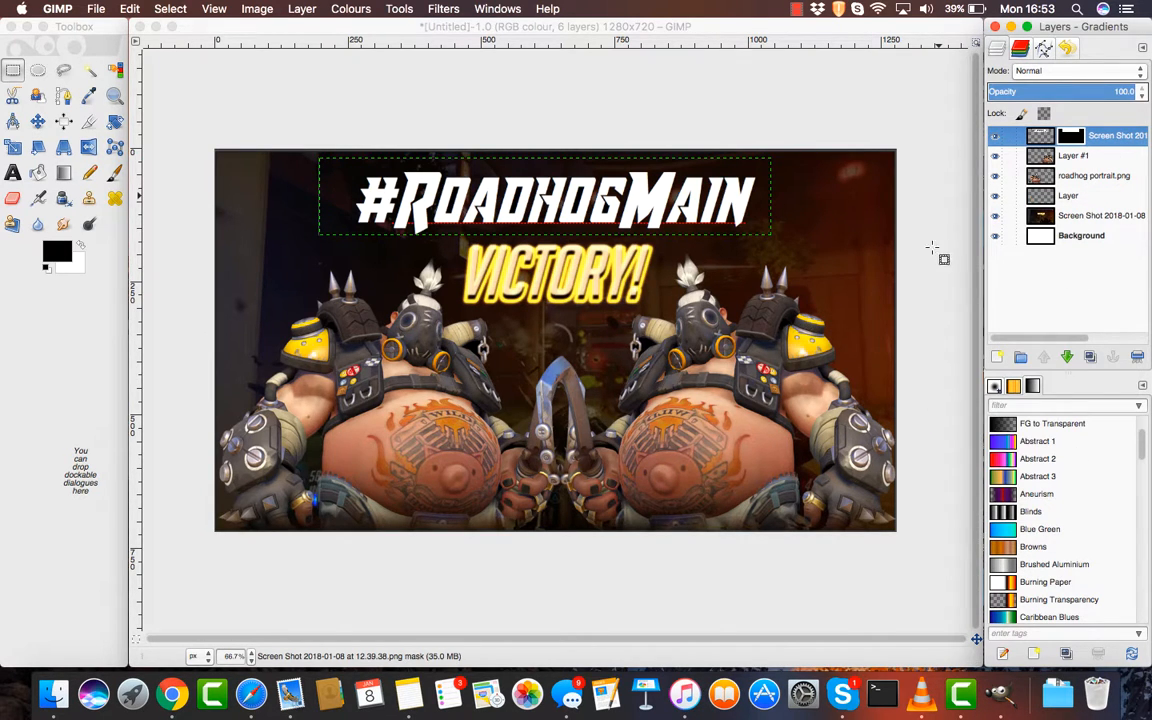
# At 400% zoom, paint the mask black with the Paintbrush over the white line along the left border and the start of the upper border.
pyautogui.click(114, 173)
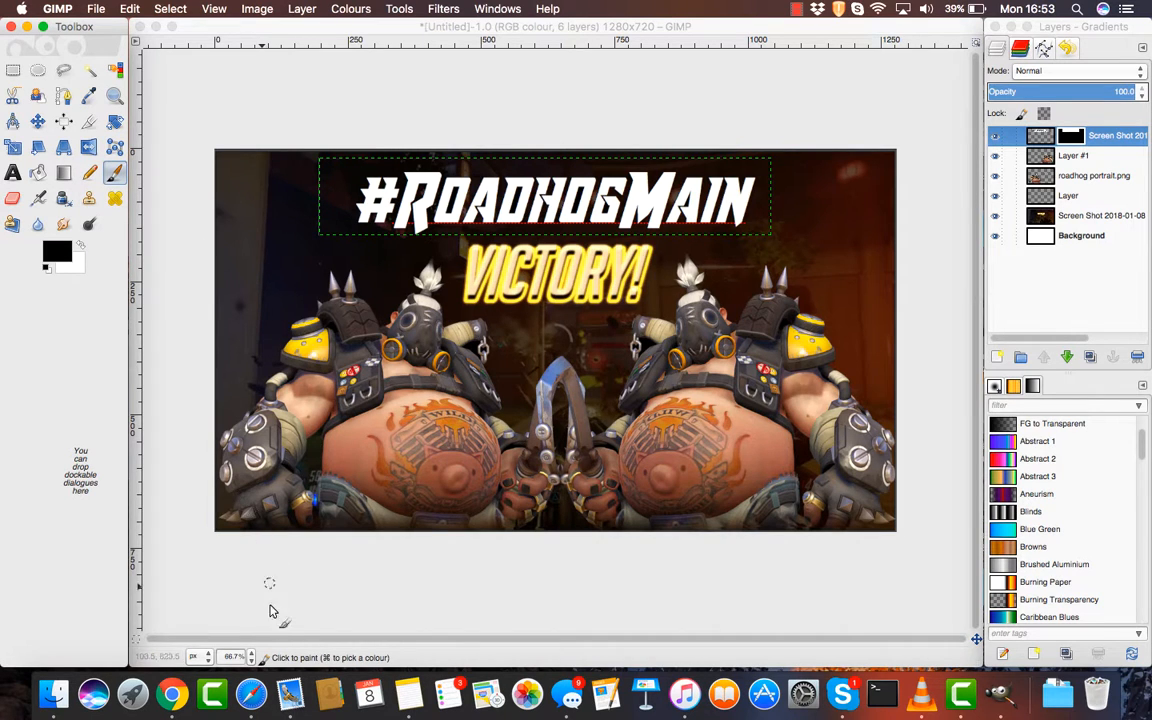
pyautogui.click(250, 656)
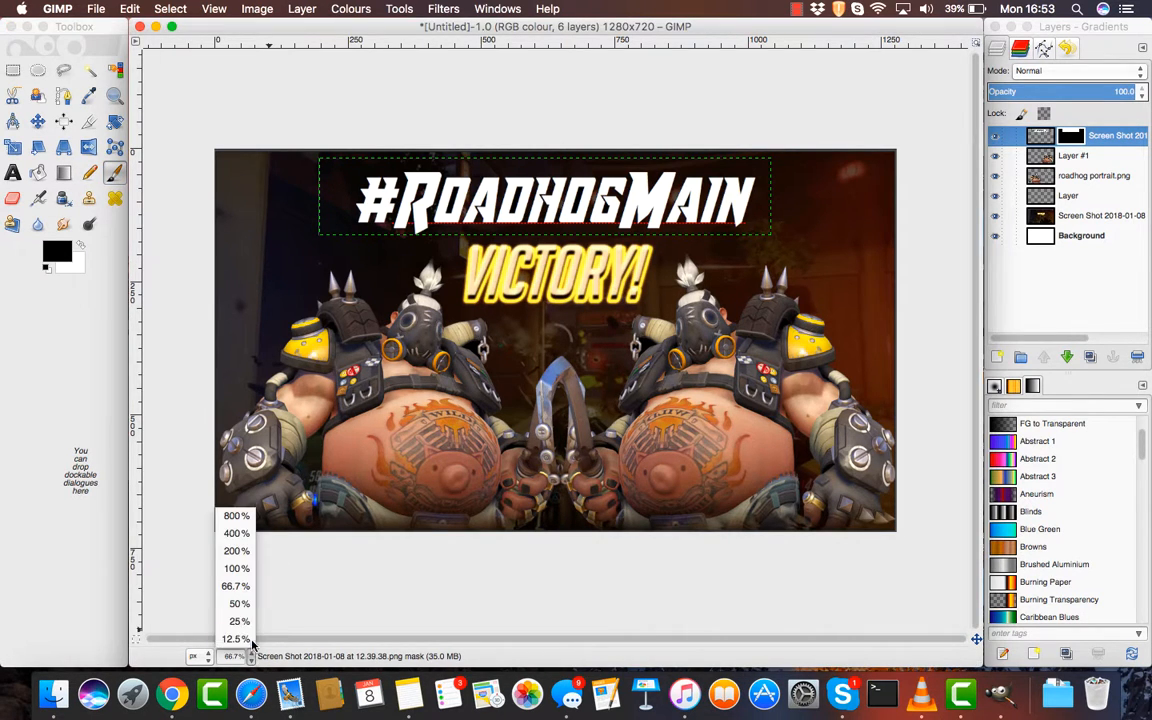
pyautogui.click(244, 532)
pyautogui.hscroll(-15, 404, 420)
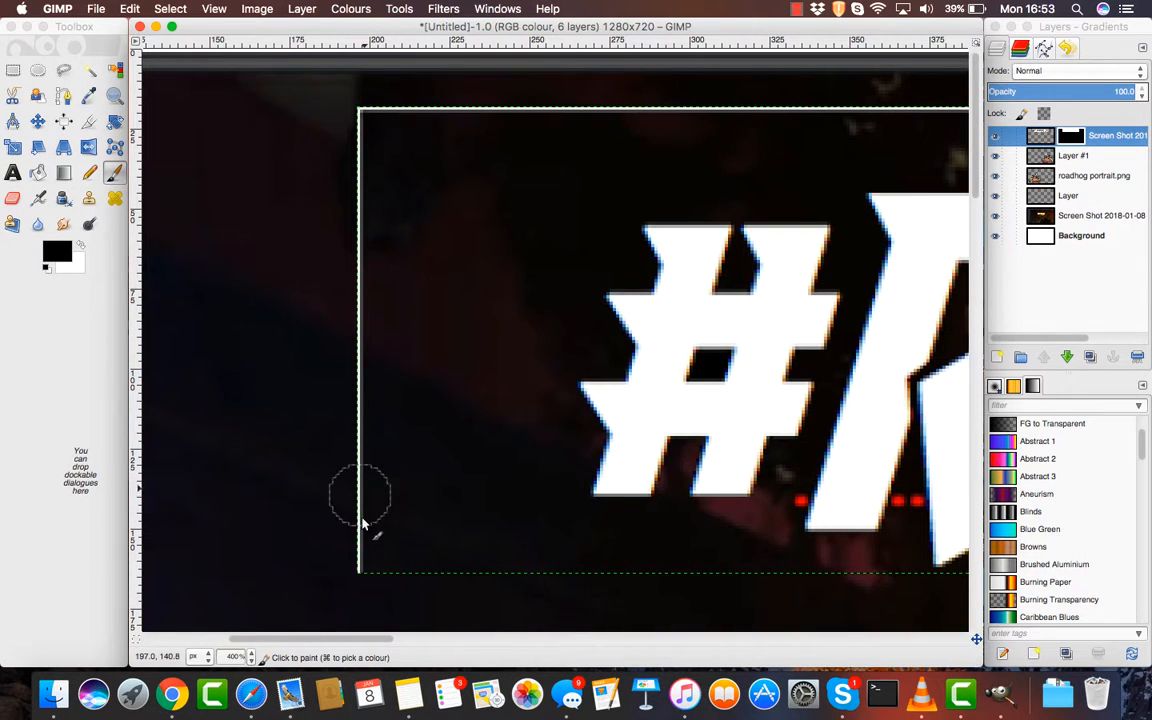
pyautogui.moveTo(362, 553)
pyautogui.mouseDown()
pyautogui.moveTo(362, 512)
pyautogui.moveTo(358, 617)
pyautogui.moveTo(342, 337)
pyautogui.moveTo(359, 244)
pyautogui.moveTo(352, 530)
pyautogui.moveTo(368, 190)
pyautogui.moveTo(359, 117)
pyautogui.moveTo(624, 107)
pyautogui.mouseUp()
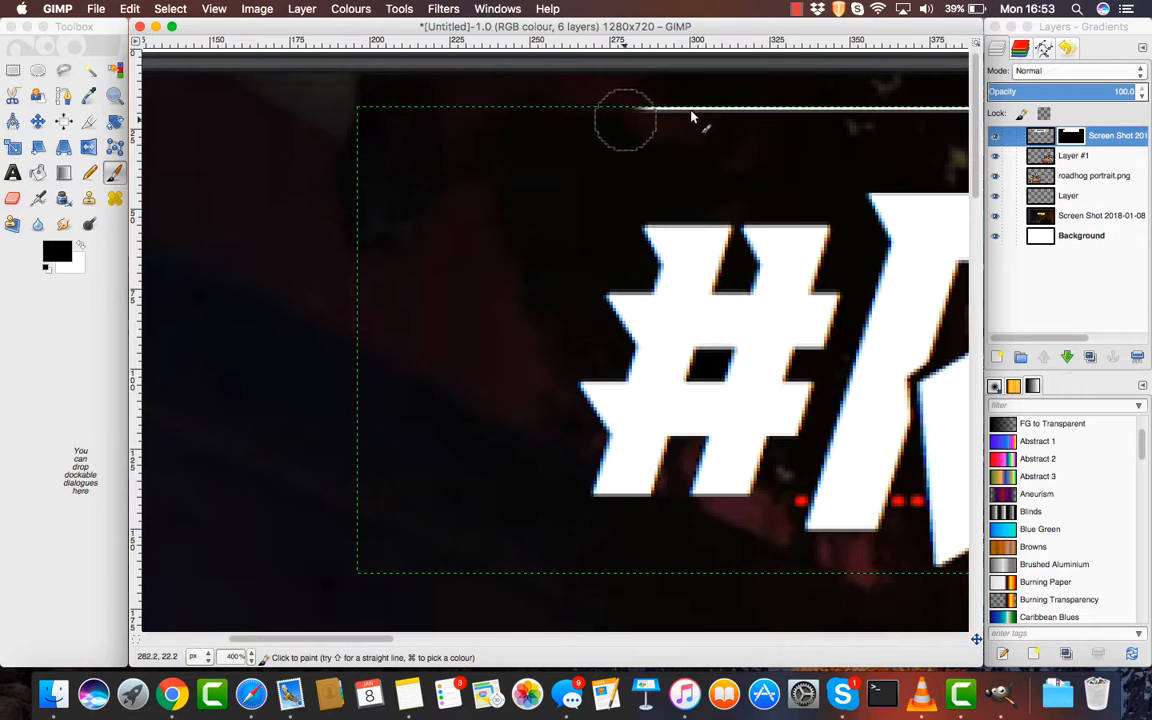
pyautogui.moveTo(691, 118)
pyautogui.mouseDown()
pyautogui.moveTo(830, 103)
pyautogui.moveTo(886, 112)
pyautogui.mouseUp()
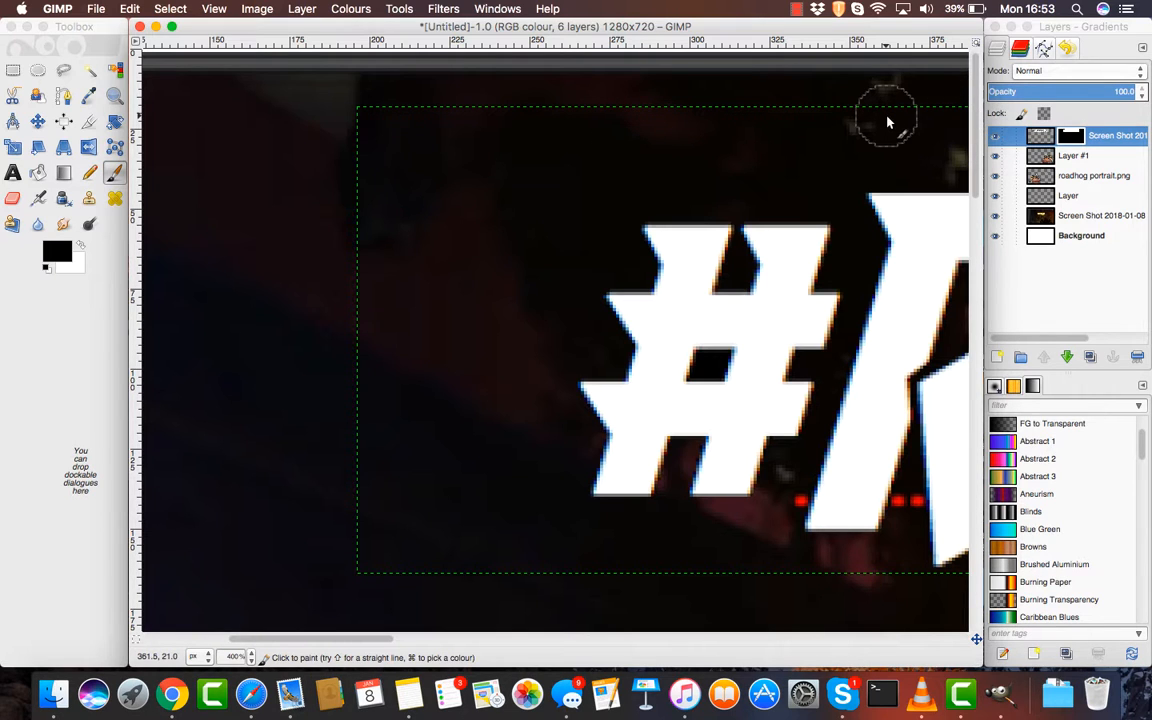
# Paint the mask black over the white border line above the "Roadh" part of the title.
pyautogui.hscroll(5, 886, 122)
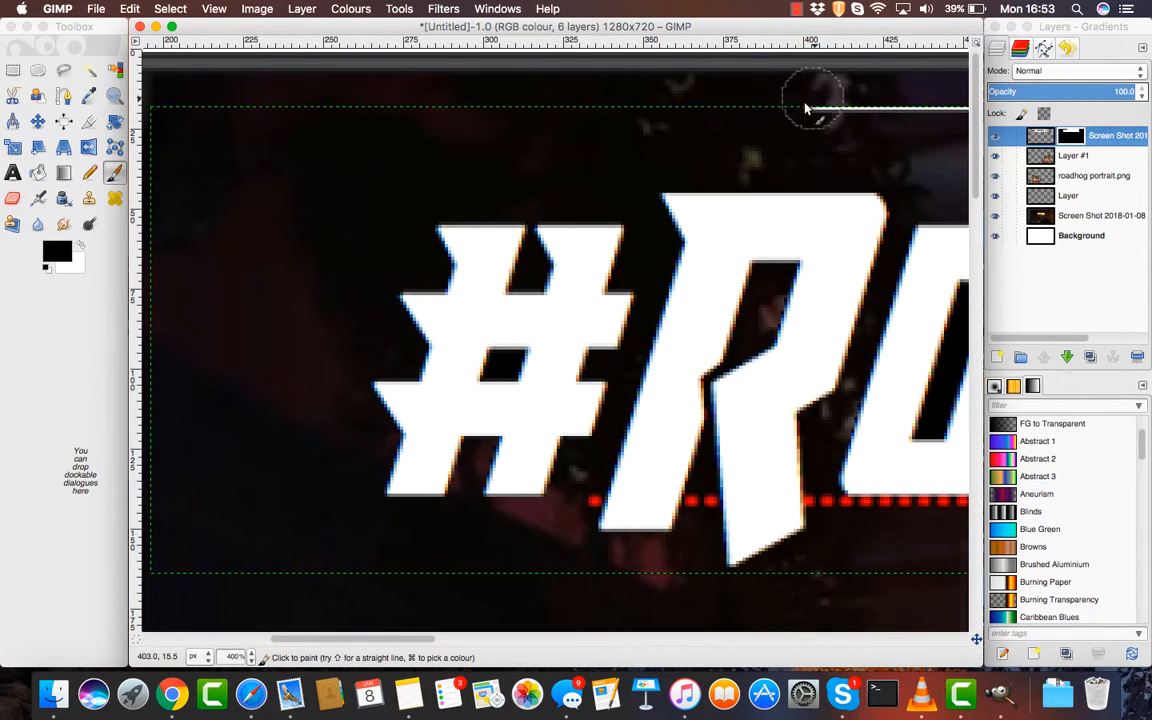
pyautogui.moveTo(806, 108); pyautogui.dragTo(962, 120)
pyautogui.hscroll(10, 962, 118)
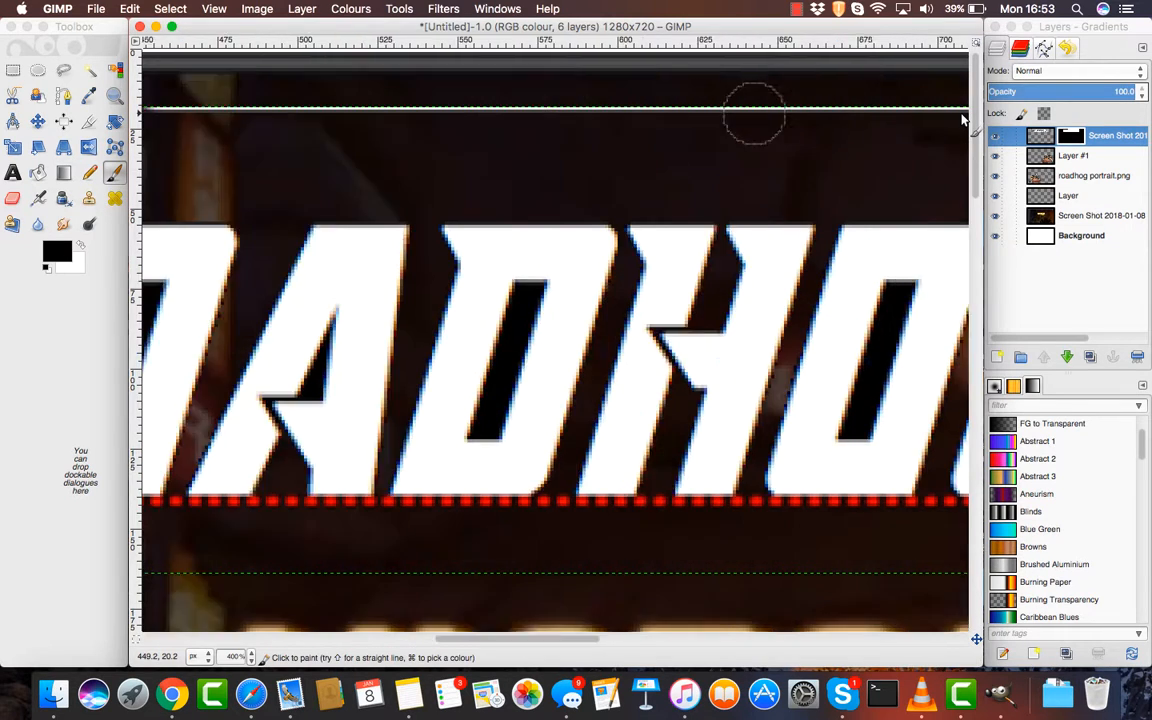
pyautogui.hscroll(-2, 960, 116)
pyautogui.rightClick(372, 111)
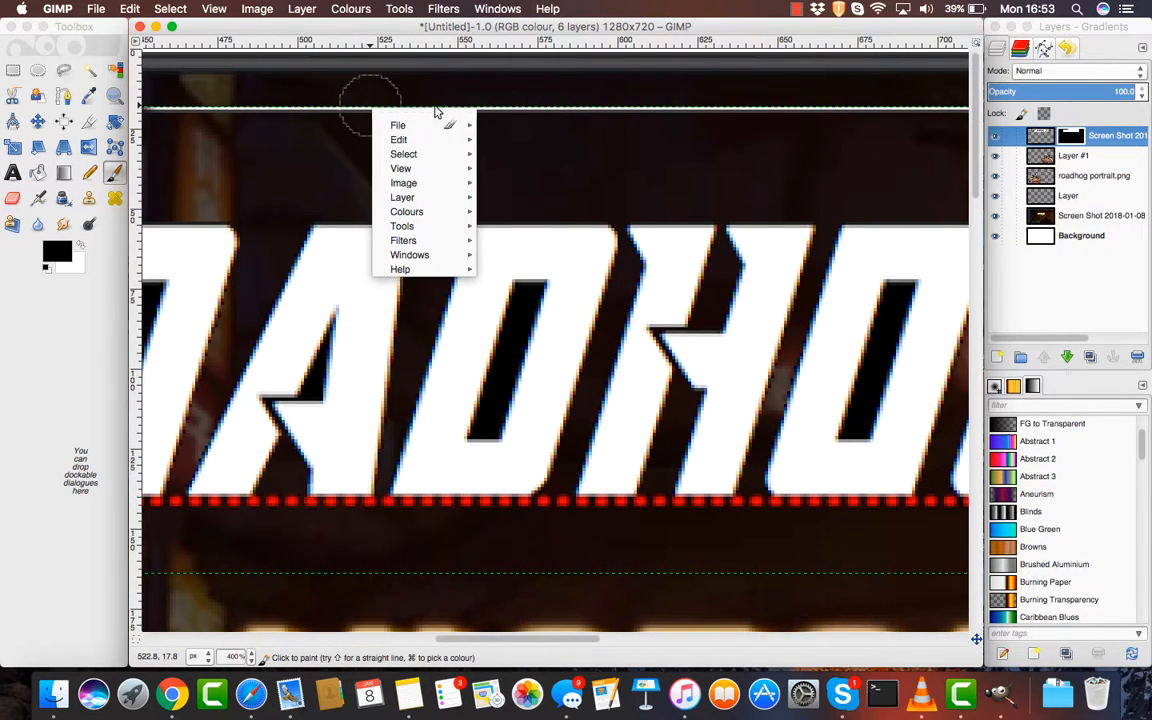
pyautogui.click(669, 108)
pyautogui.moveTo(650, 118)
pyautogui.mouseDown()
pyautogui.moveTo(4, 111)
pyautogui.moveTo(110, 109)
pyautogui.mouseUp()
pyautogui.hscroll(-5, 295, 123)
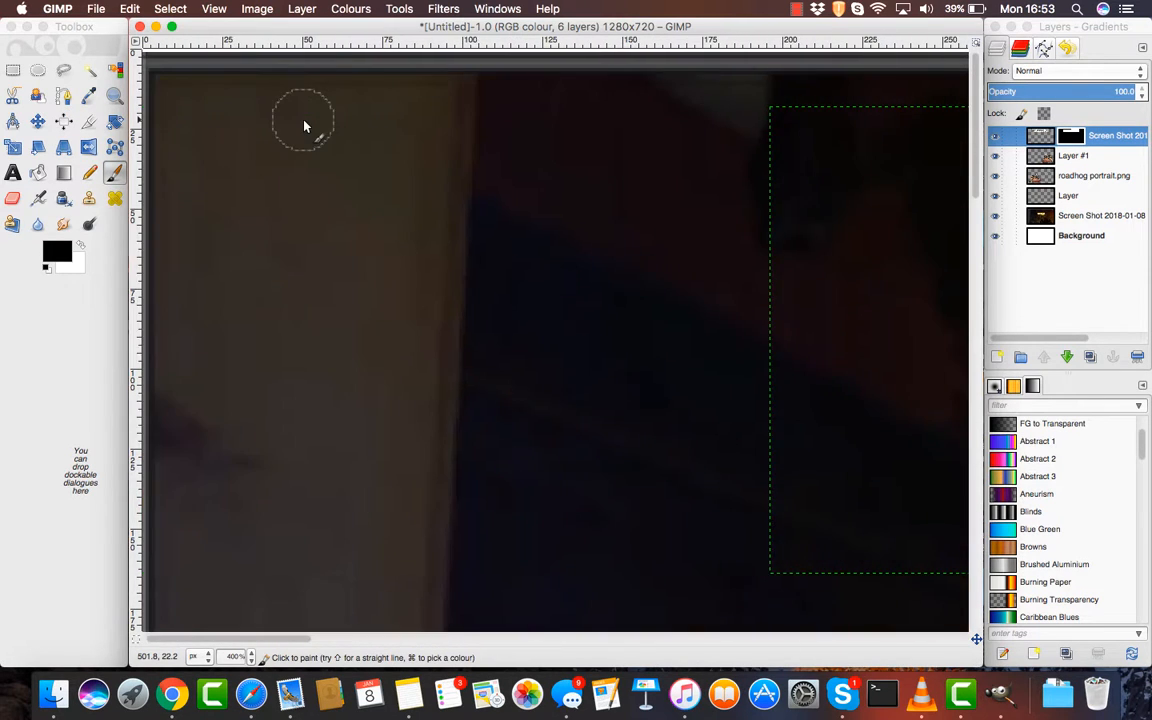
# Mask out the rest of the white line above "hogMain" up to the layer's right end and return to 66.7% zoom.
pyautogui.hscroll(5, 300, 125)
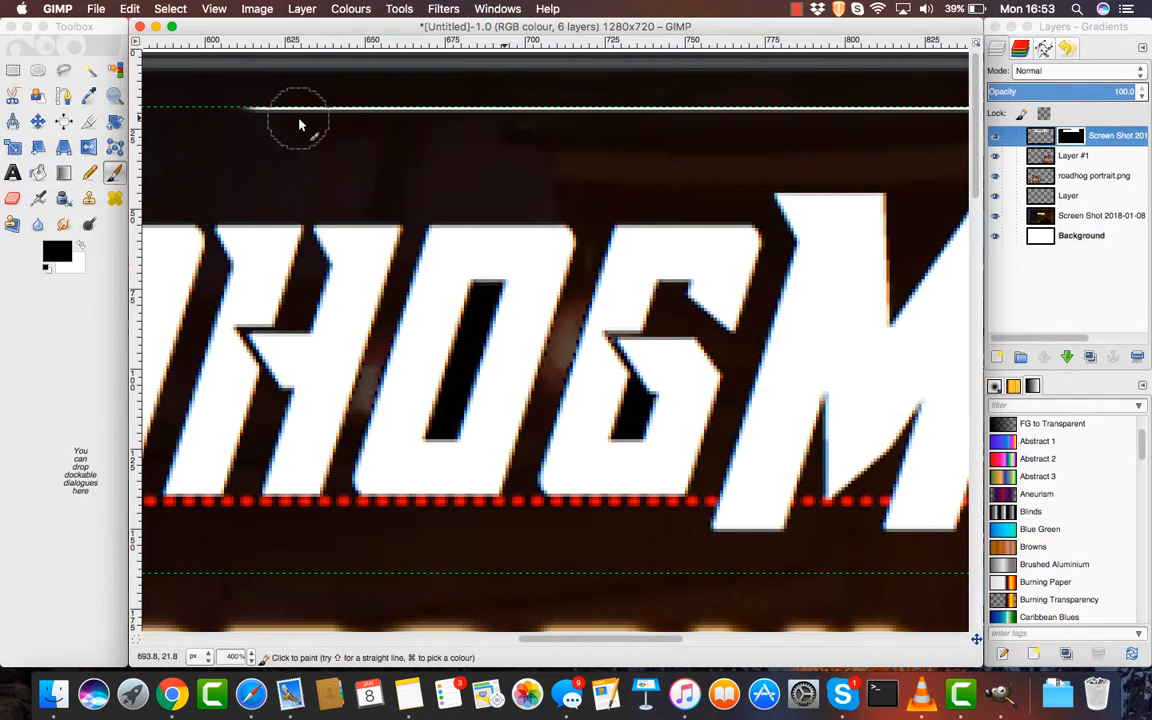
pyautogui.moveTo(293, 125)
pyautogui.mouseDown()
pyautogui.moveTo(275, 118)
pyautogui.moveTo(687, 103)
pyautogui.moveTo(925, 125)
pyautogui.moveTo(1018, 117)
pyautogui.mouseUp()
pyautogui.hscroll(8, 936, 111)
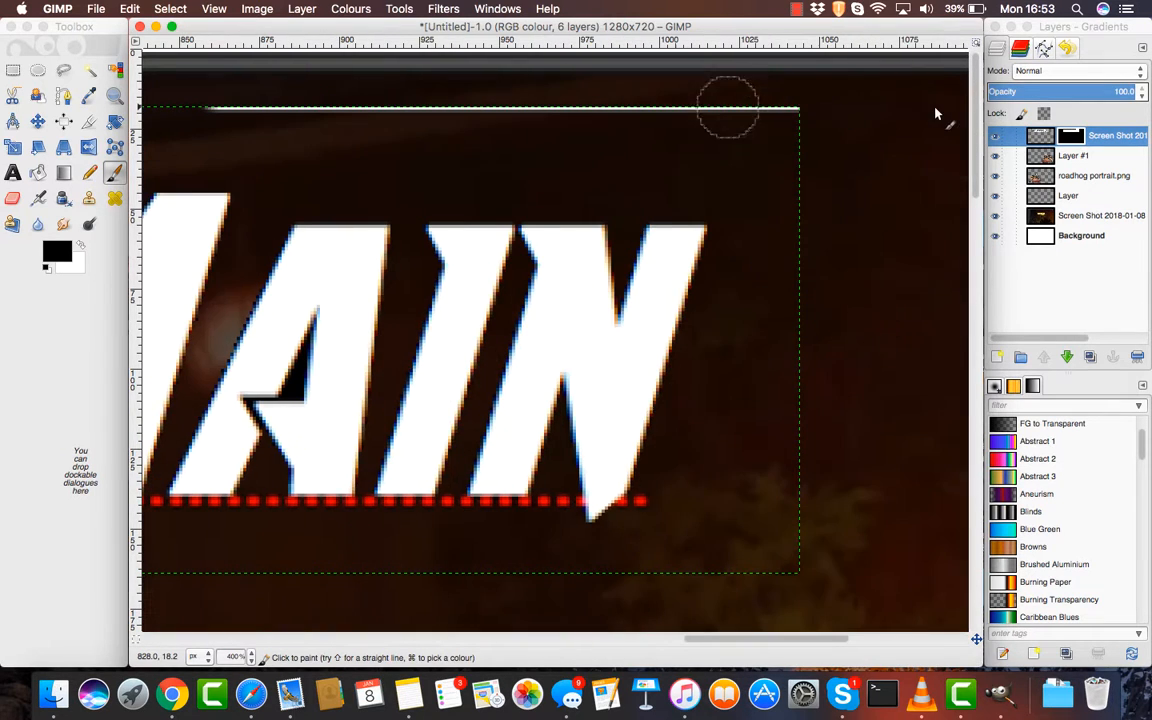
pyautogui.moveTo(864, 118)
pyautogui.mouseDown()
pyautogui.moveTo(185, 89)
pyautogui.moveTo(236, 109)
pyautogui.moveTo(372, 110)
pyautogui.mouseUp()
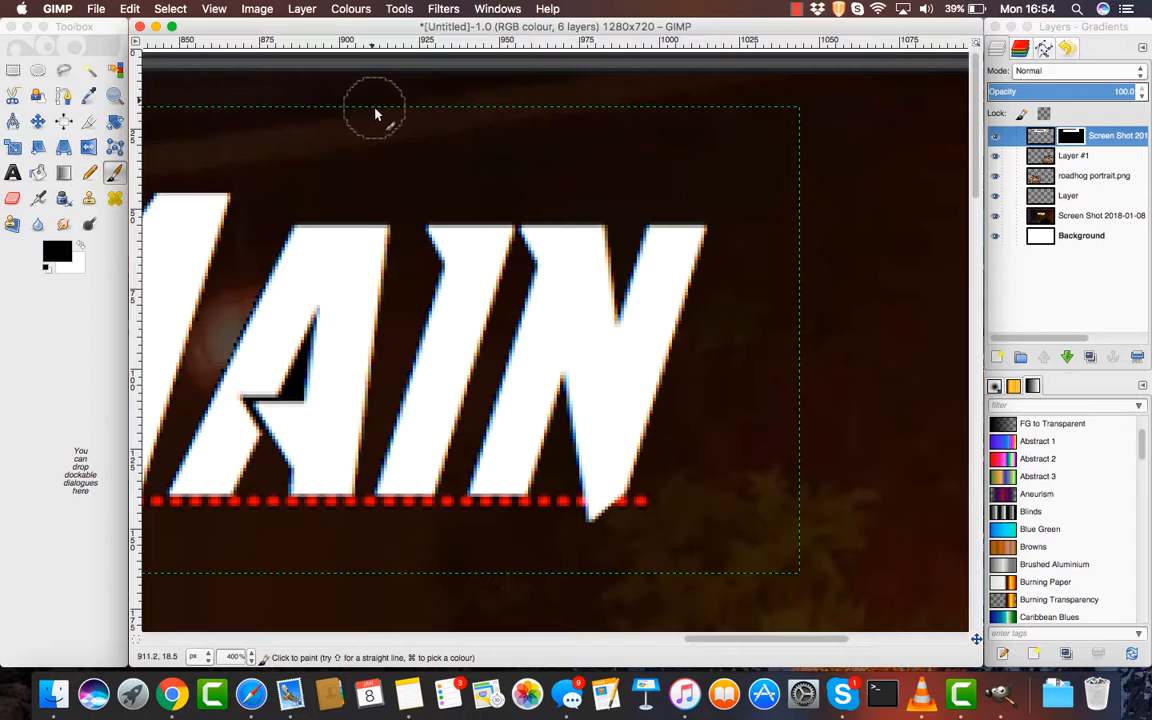
pyautogui.click(250, 658)
pyautogui.click(250, 586)
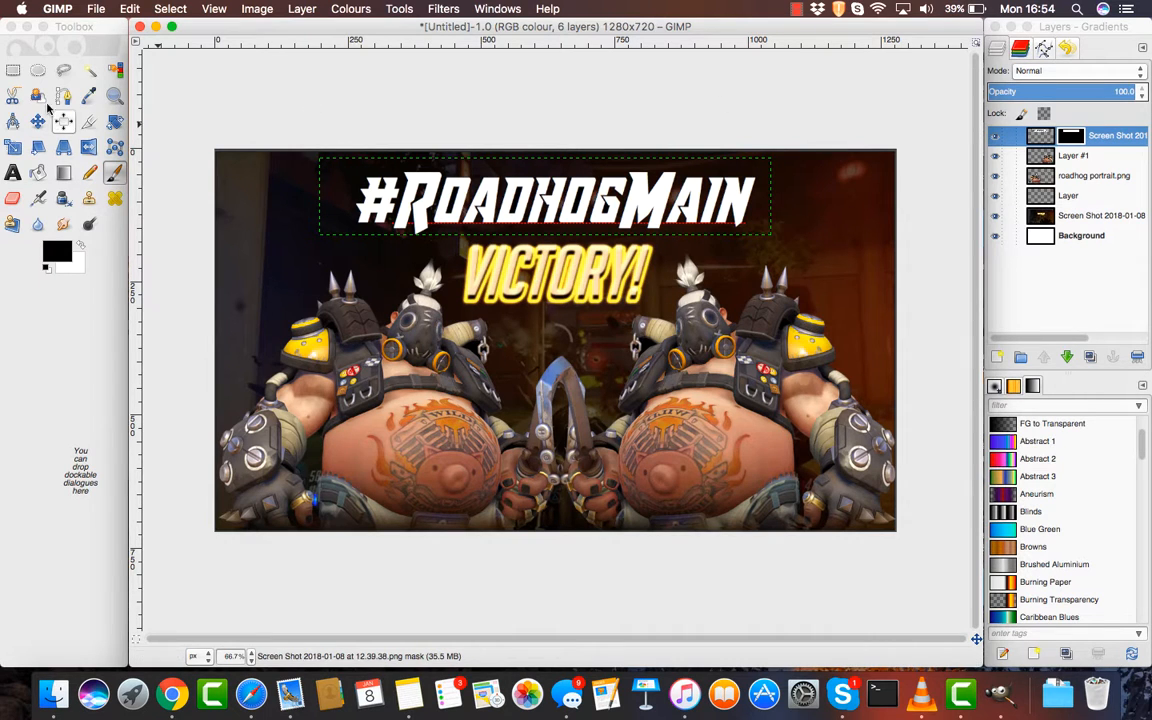
# Make the layer named "Layer" active with Rectangle Select and take a screenshot of the whole thumbnail canvas area.
pyautogui.click(13, 70)
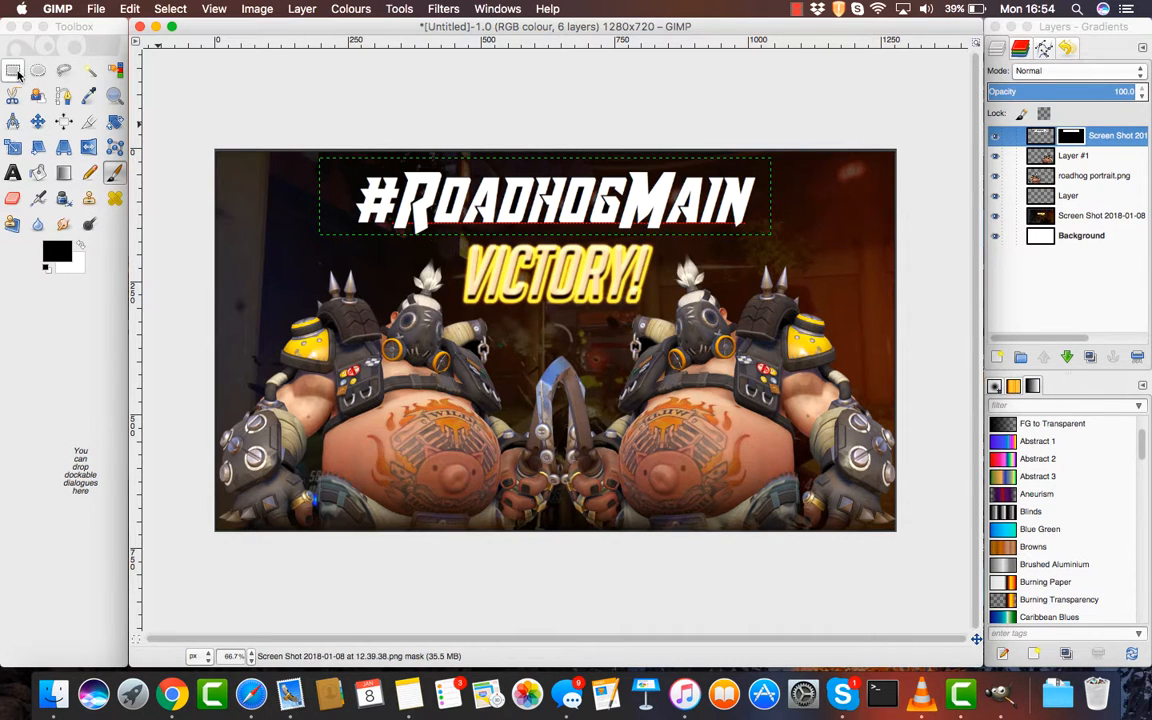
pyautogui.click(1058, 196)
pyautogui.click(260, 106)
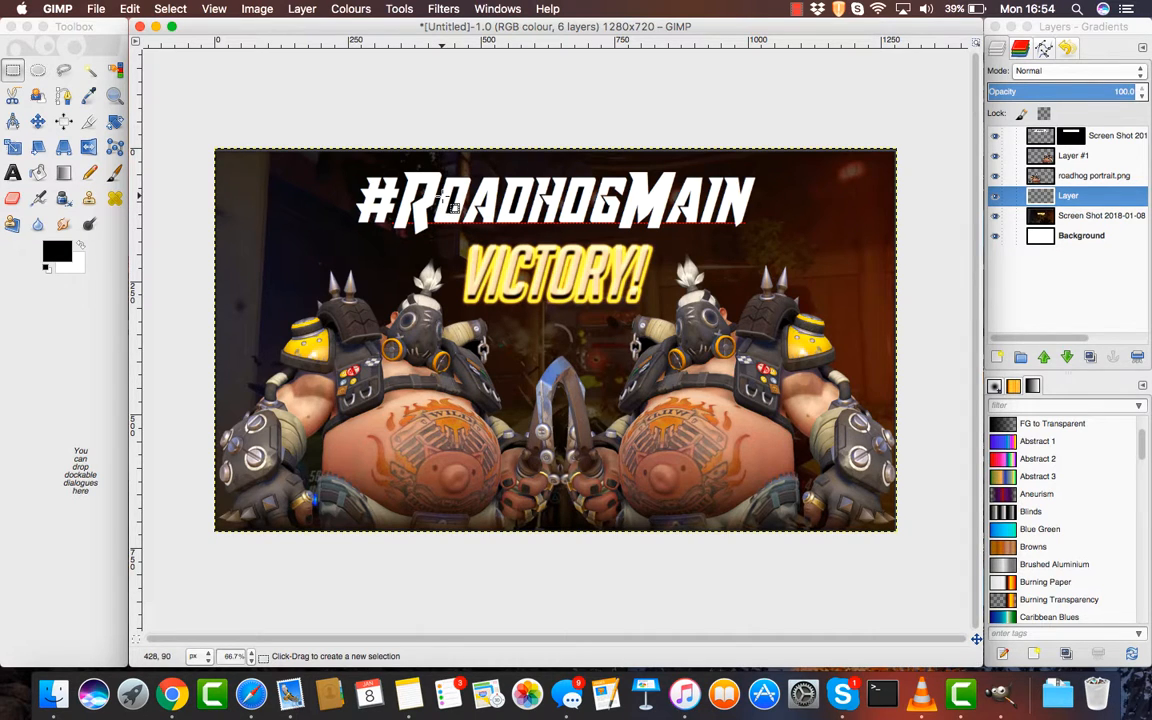
pyautogui.press('shift')
pyautogui.press('ctrl')
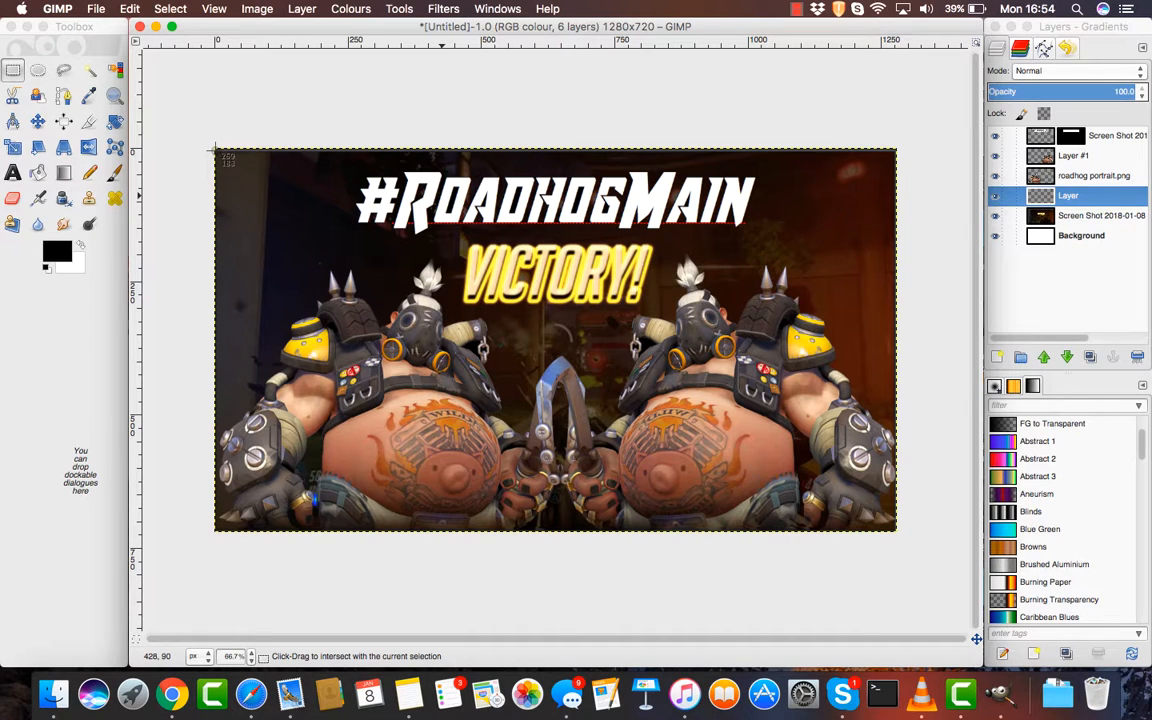
pyautogui.moveTo(191, 134); pyautogui.dragTo(896, 532)
# Minimise the Layers dock and open the new desktop screenshot, Screen Shot 2018-01-08 at 16.54.31, in Preview to check it.
pyautogui.click(1008, 27)
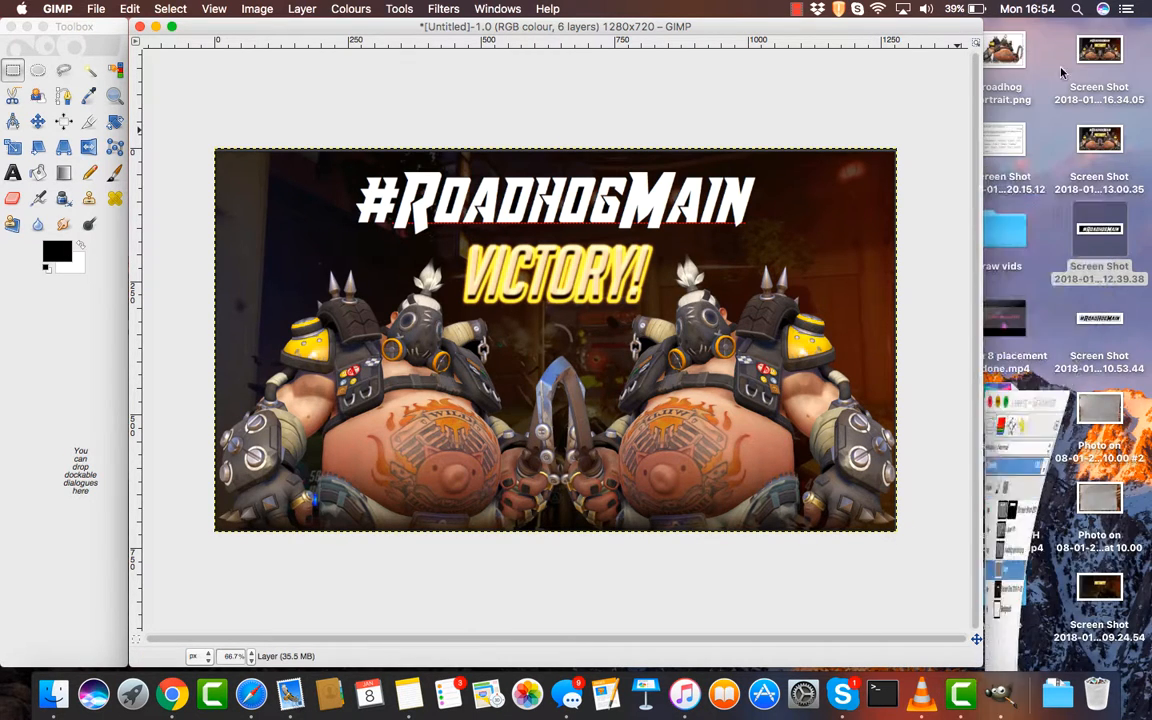
pyautogui.click(1105, 55)
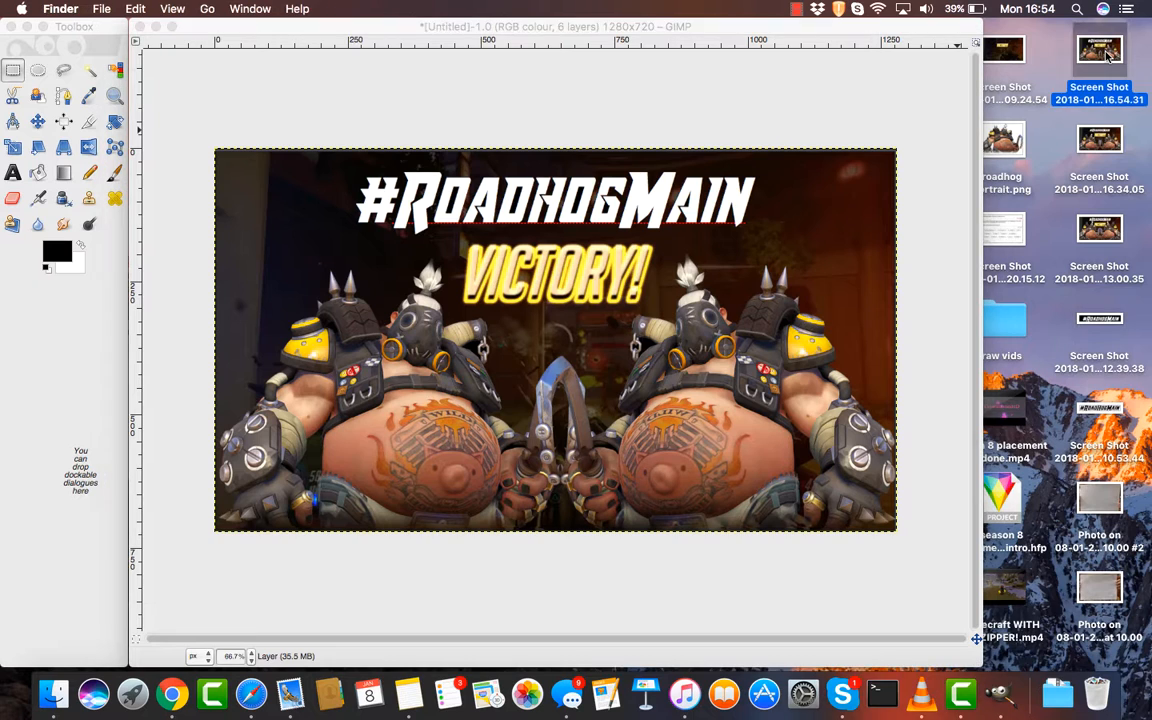
pyautogui.doubleClick(1105, 55)
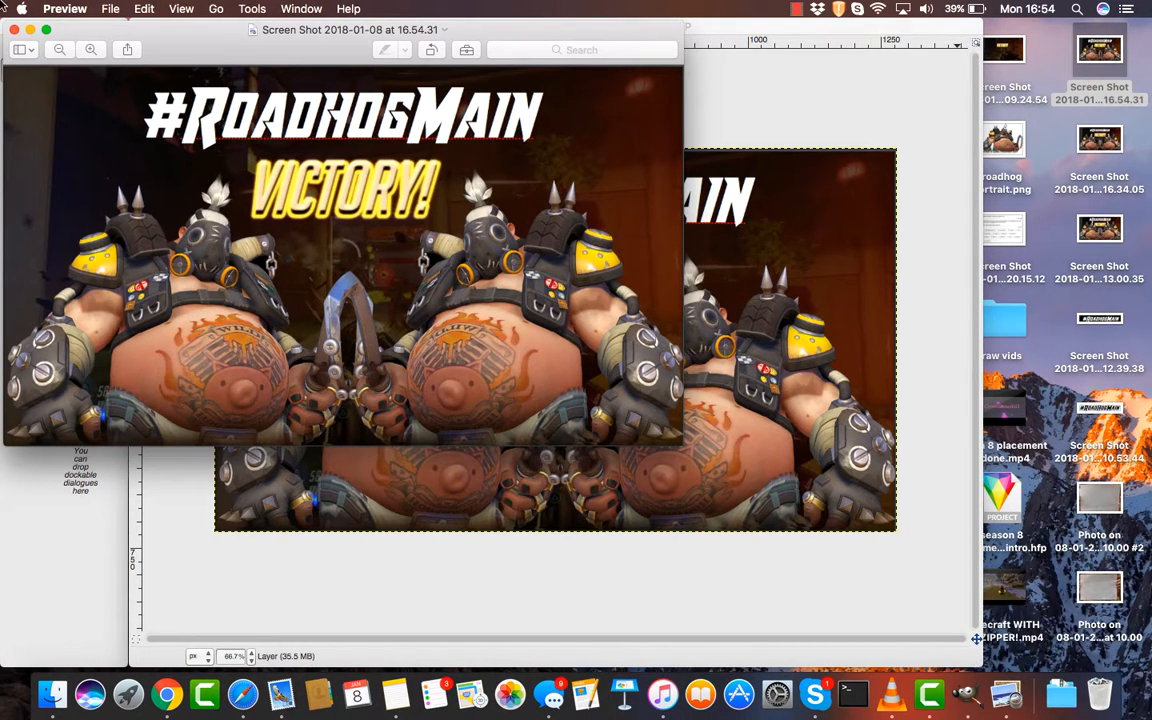
# Close the screenshot preview and the GIMP image window, and deselect the screenshot file on the desktop.
pyautogui.click(14, 31)
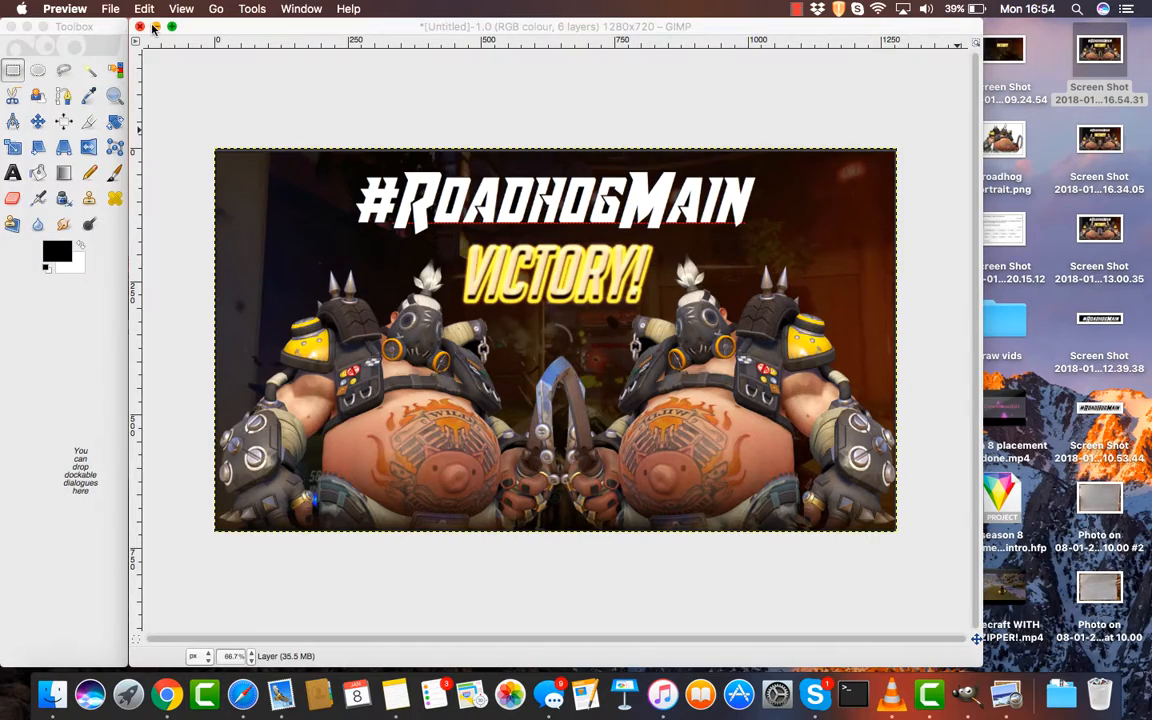
pyautogui.click(140, 28)
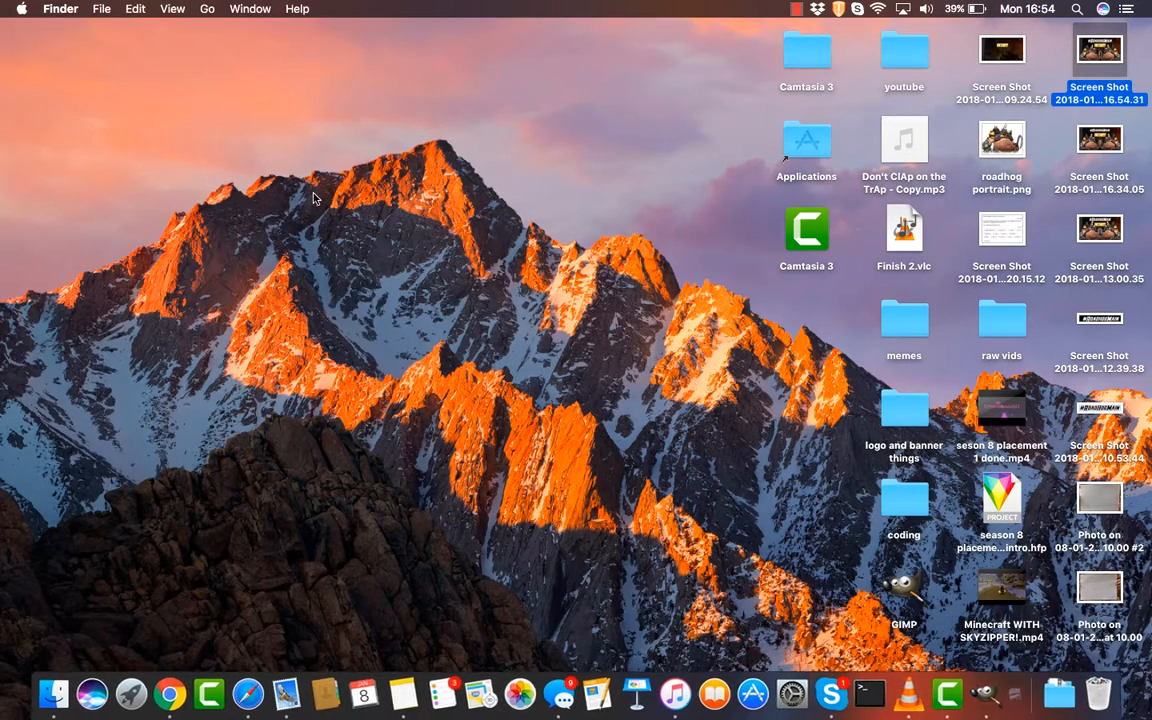
pyautogui.click(313, 197)
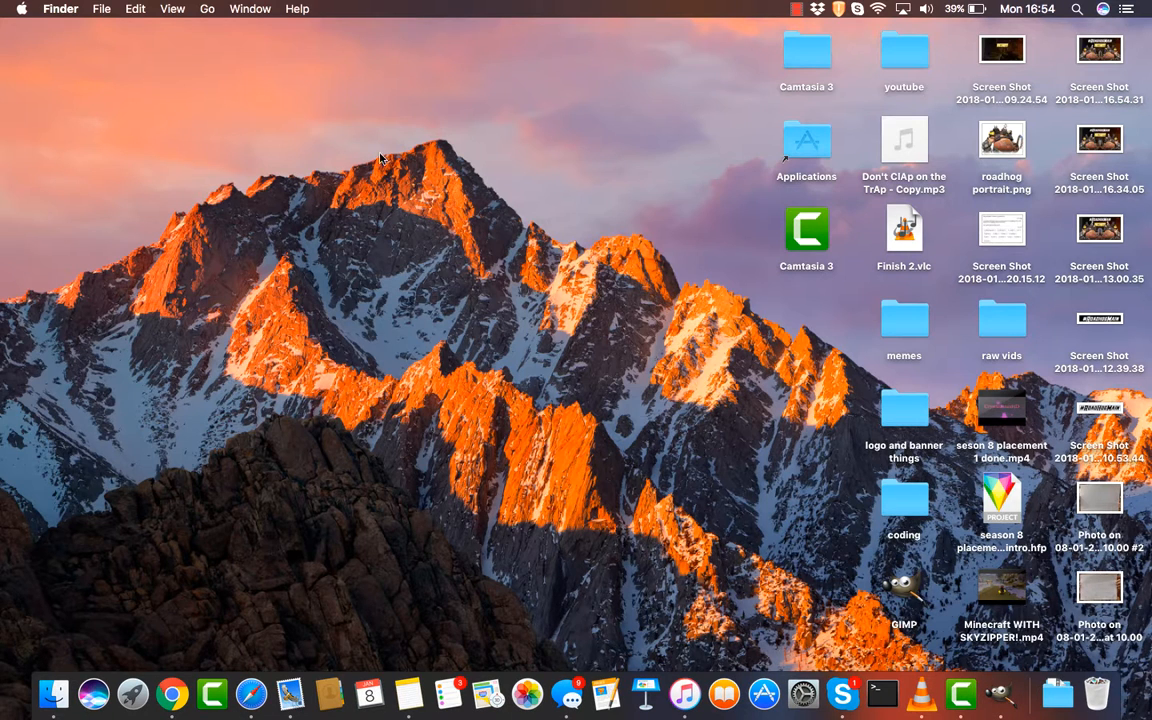